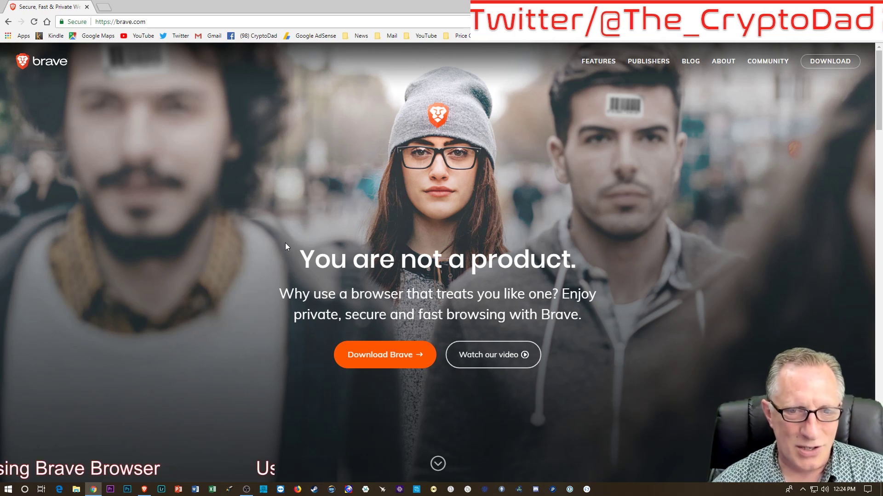
- Start downloading the Brave Windows x64 installer from brave.com's Download Brave page
left_click(385, 359)
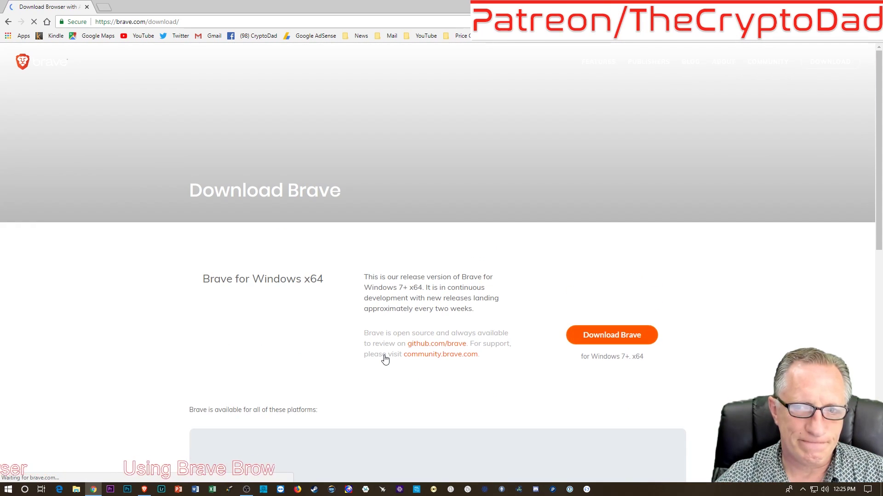
scroll(285, 388, "down", 3)
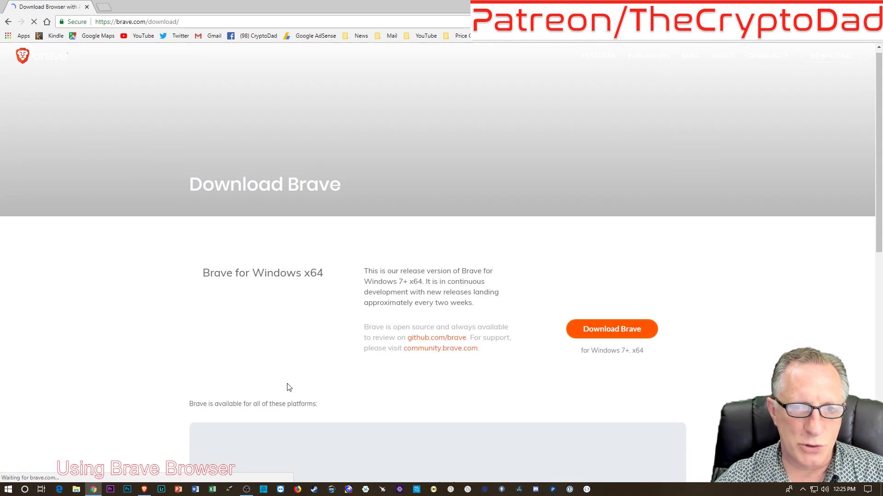
scroll(375, 394, "down", 2)
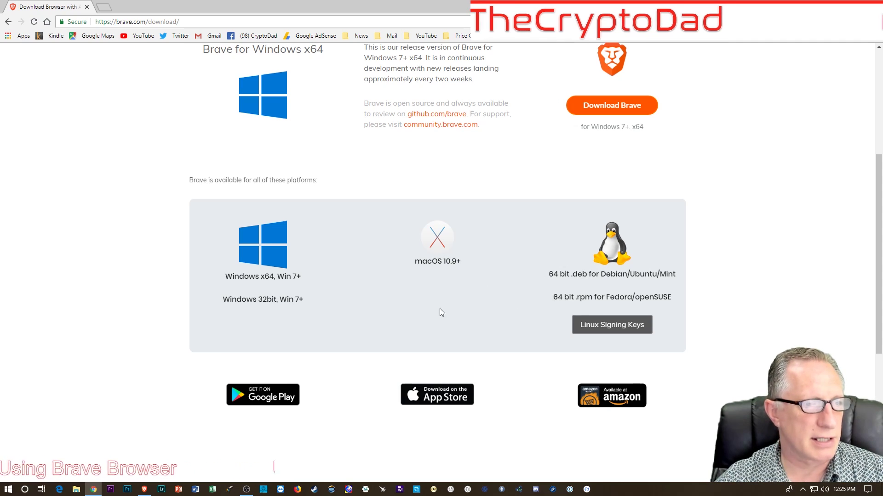
scroll(417, 329, "up", 3)
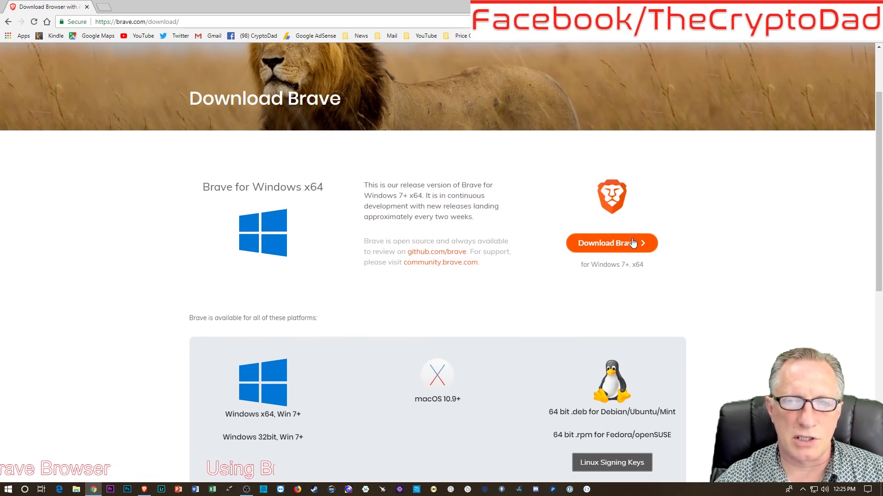
left_click(633, 243)
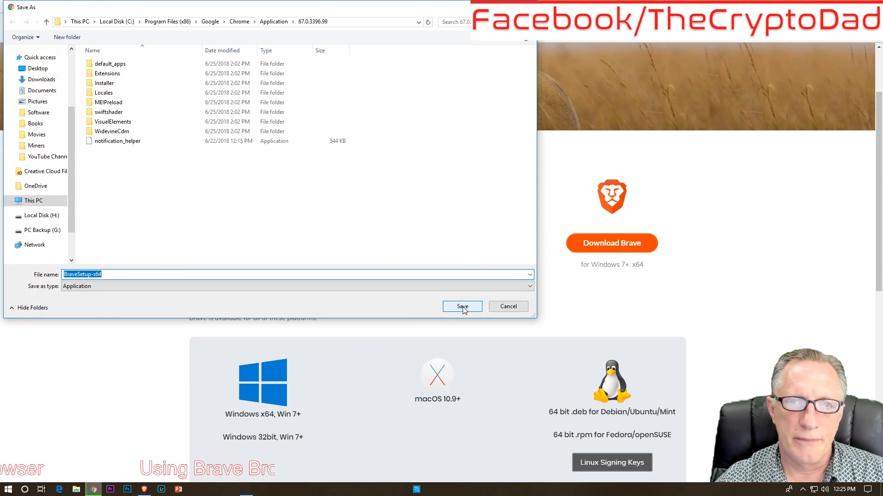
- Cancel saving BraveSetup-x64 and open Brave's General Settings preferences
left_click(509, 306)
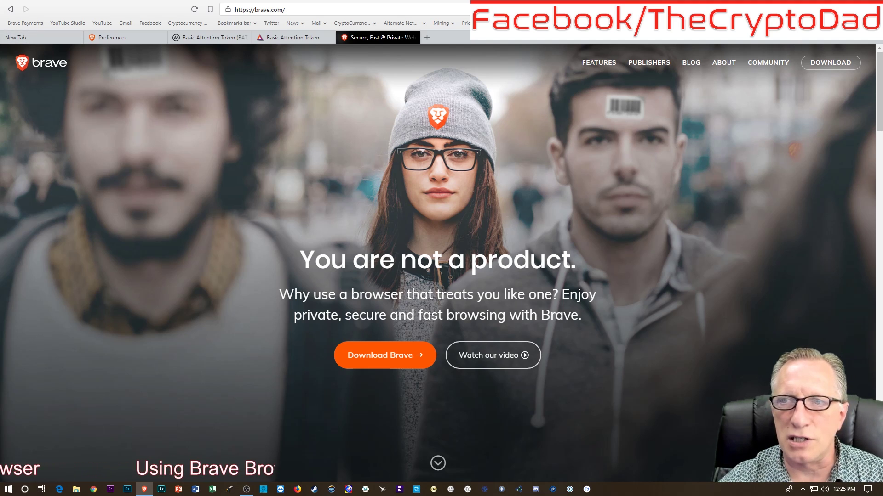
key("alt+f")
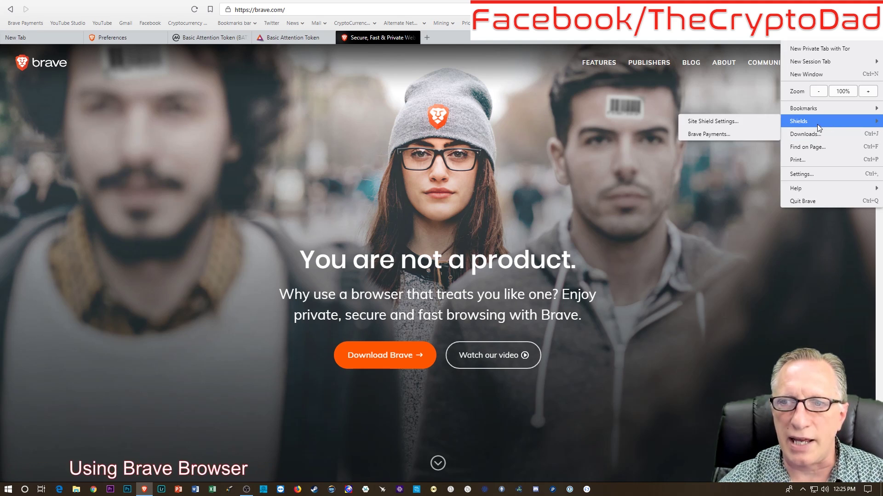
left_click(818, 174)
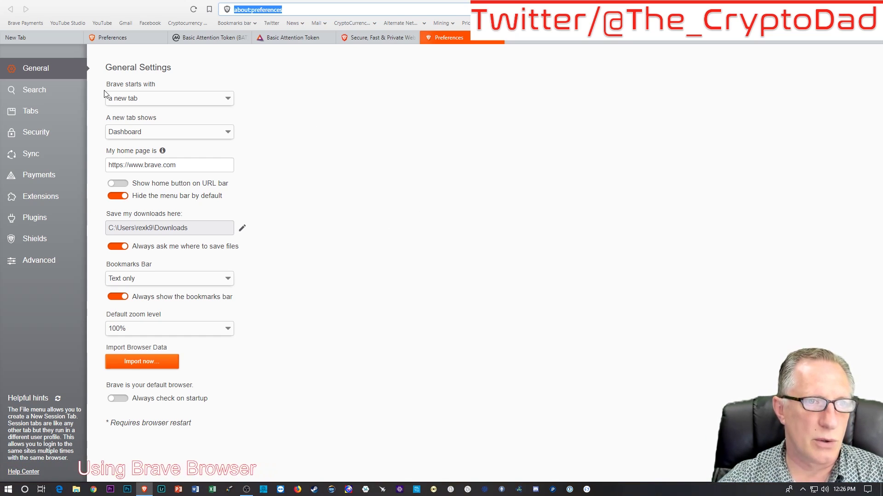
left_click(228, 99)
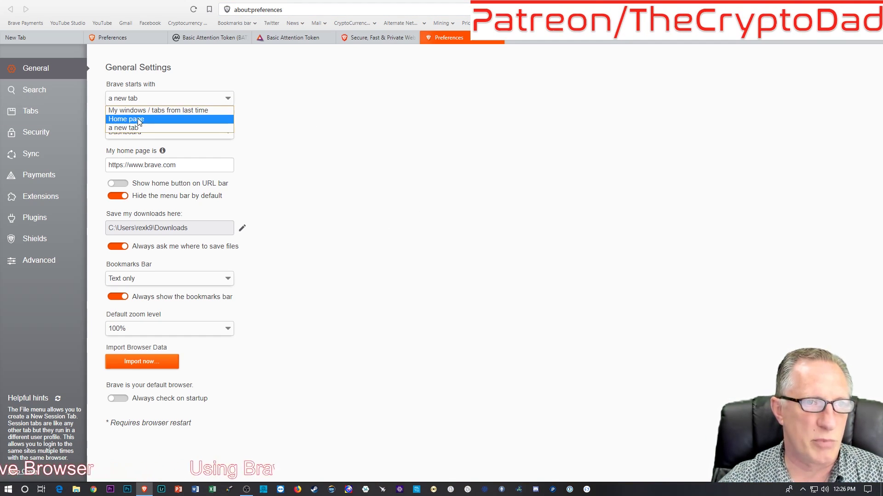
left_click(163, 128)
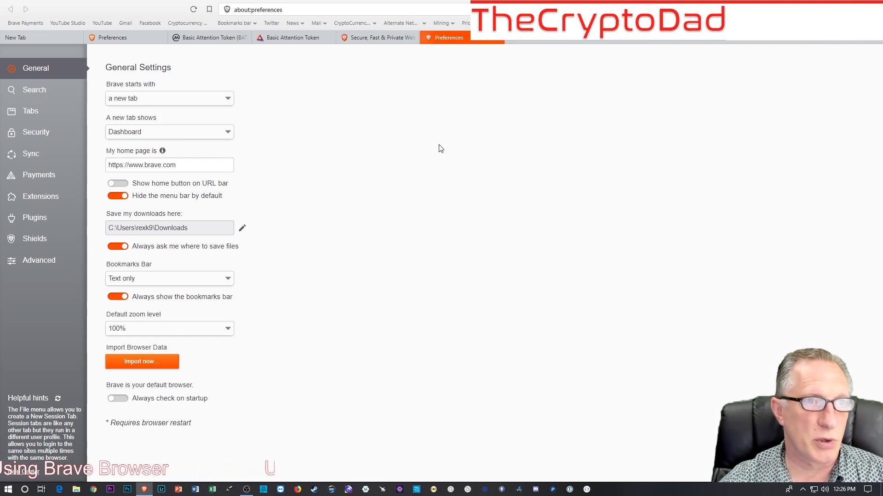
left_click(46, 39)
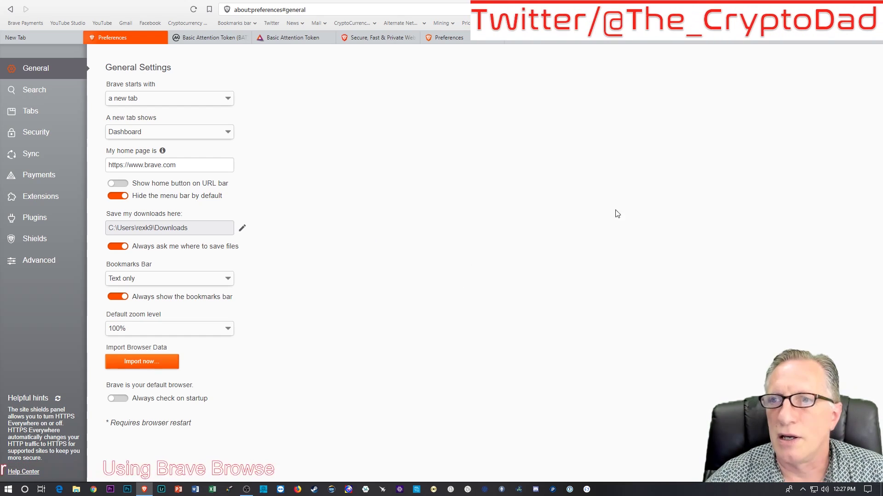
left_click(873, 9)
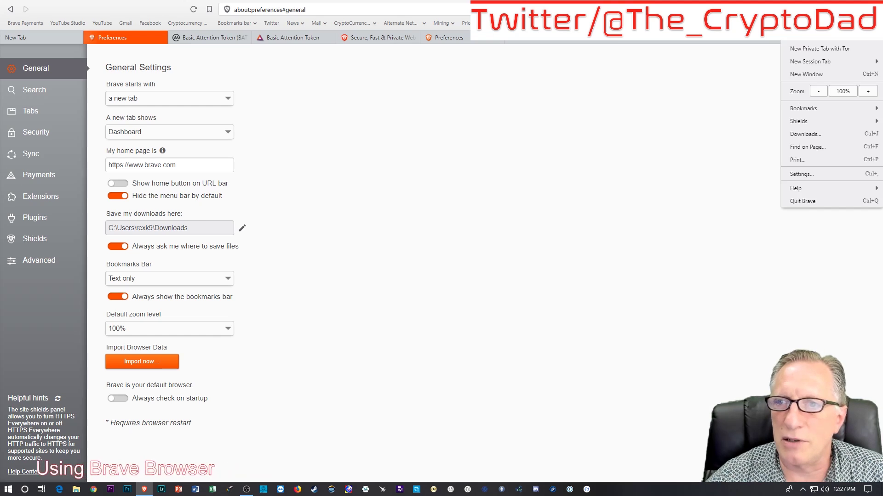
mouse_move(804, 110)
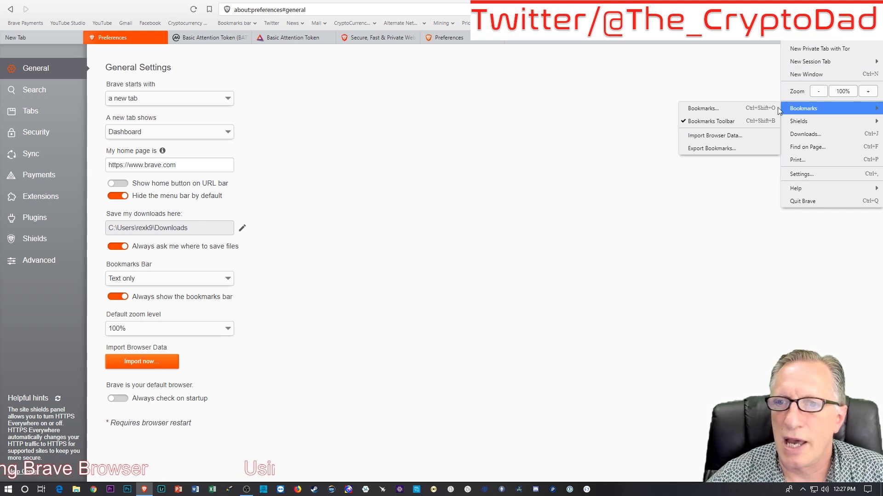
left_click(726, 136)
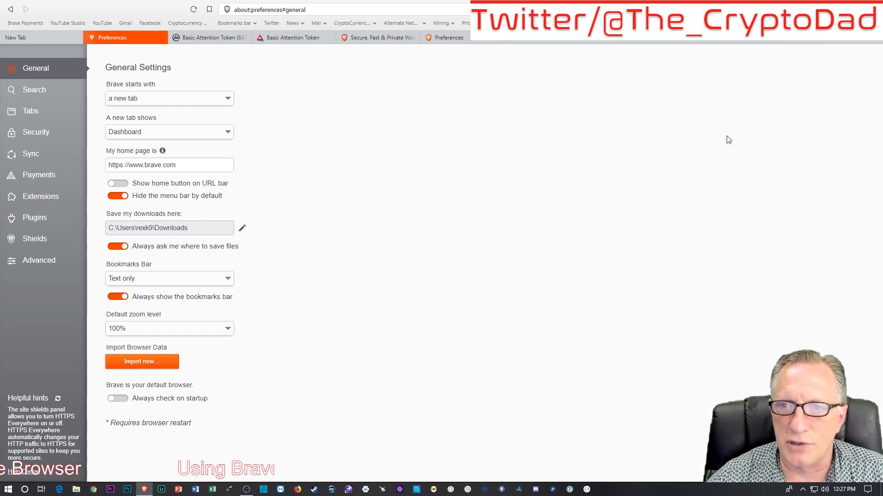
left_click(462, 156)
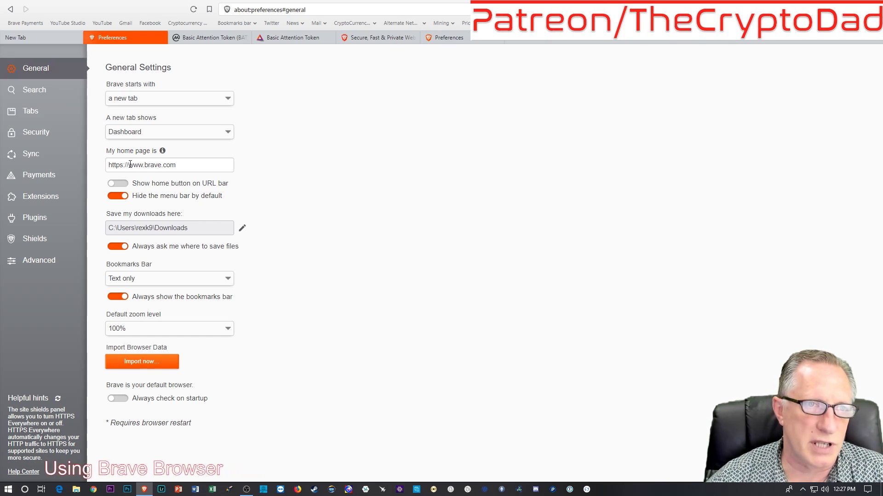
left_click(119, 364)
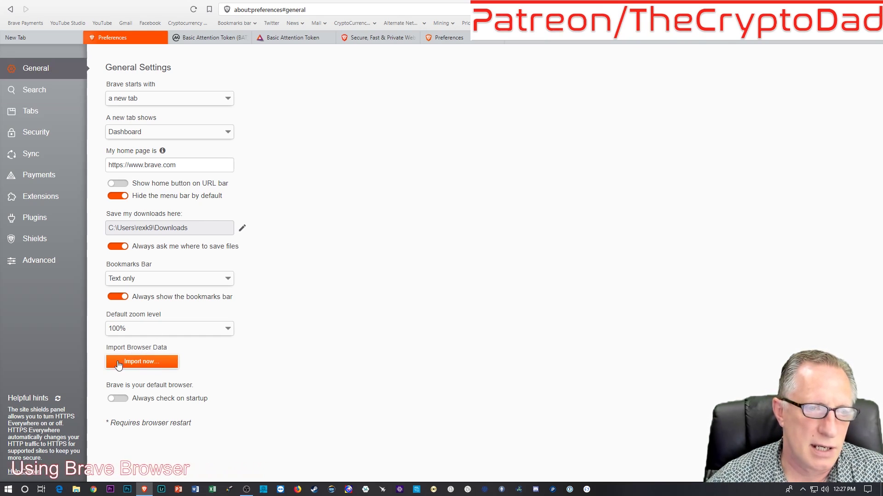
left_click(143, 366)
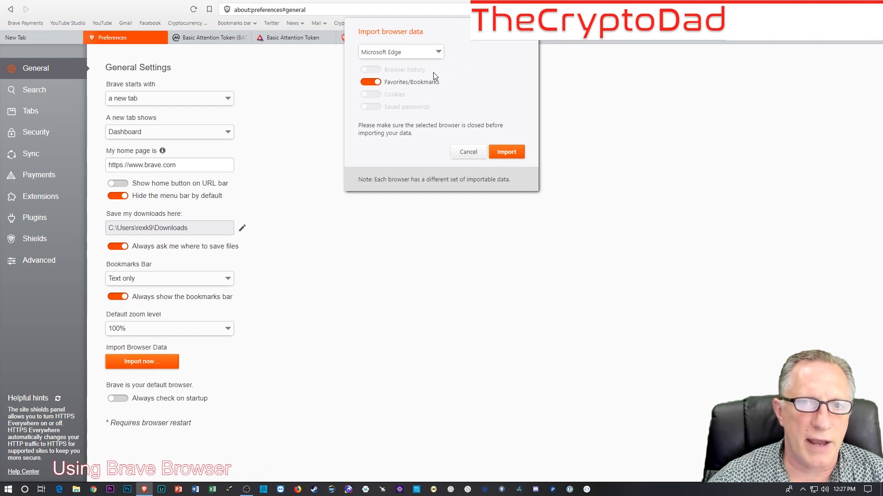
left_click(439, 52)
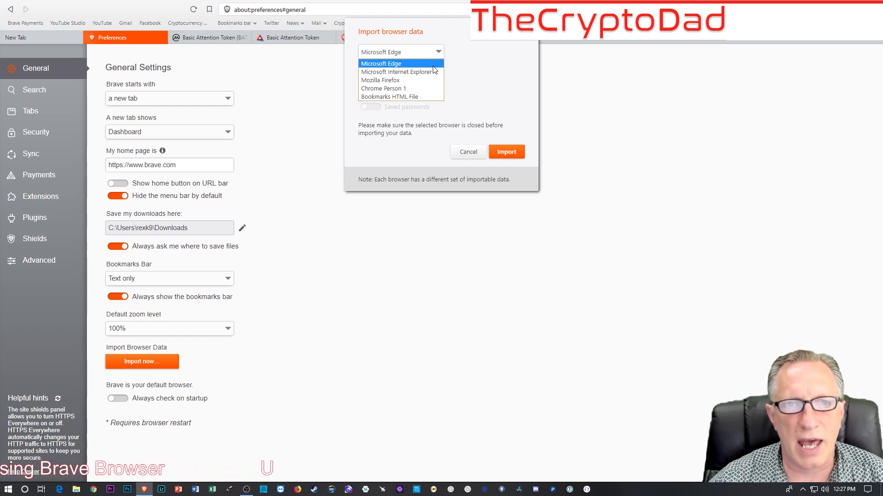
left_click(434, 72)
left_click(439, 52)
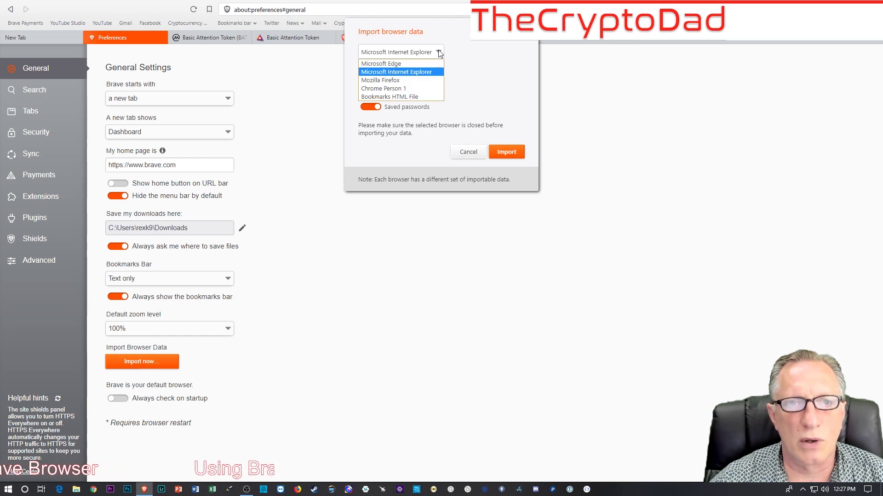
left_click(425, 79)
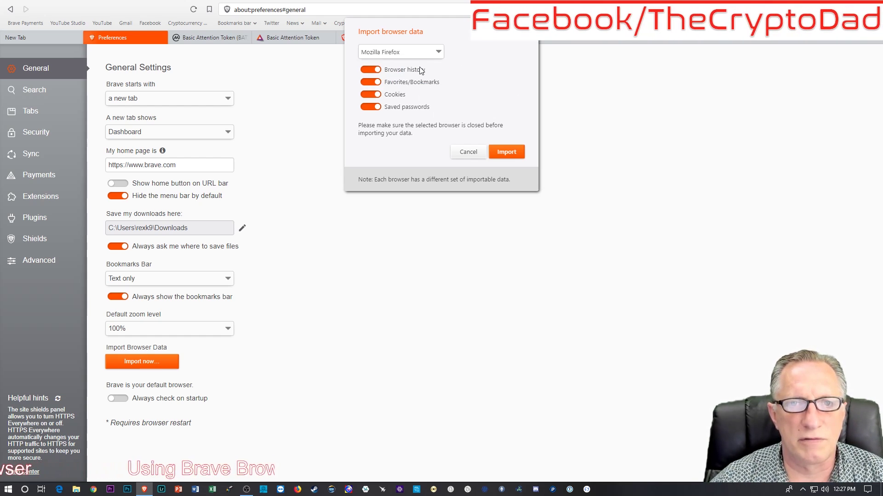
left_click(439, 52)
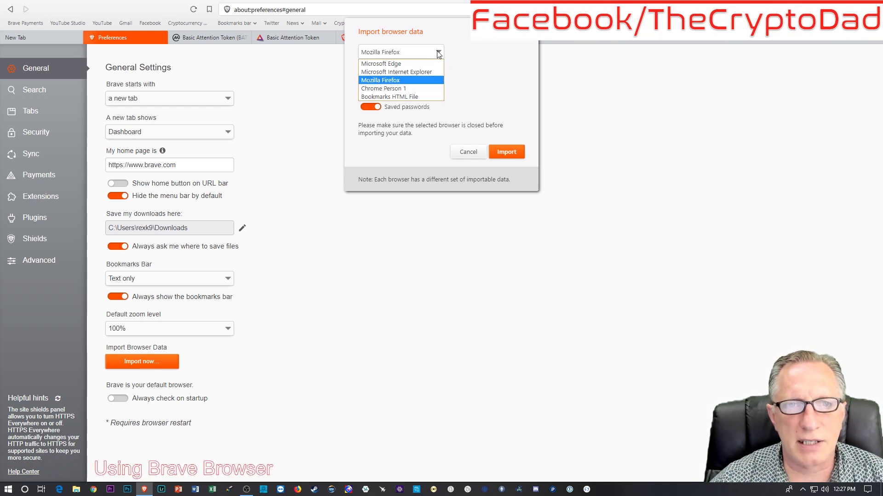
left_click(417, 88)
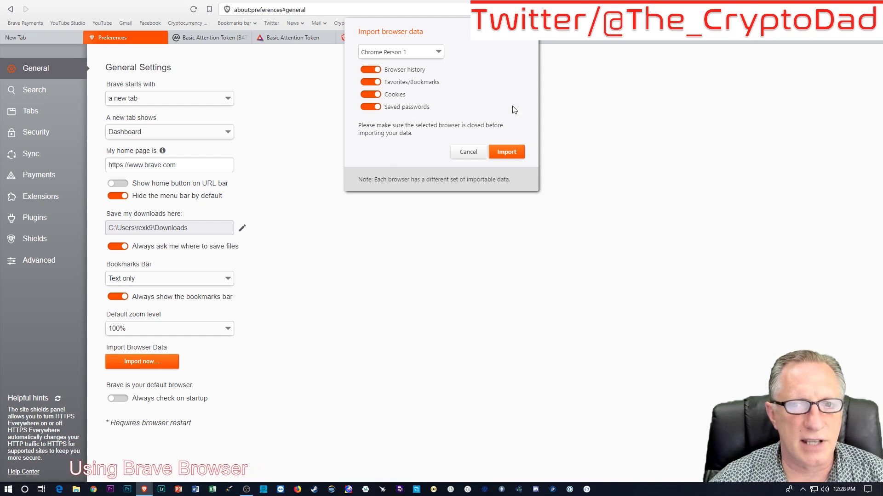
left_click(467, 152)
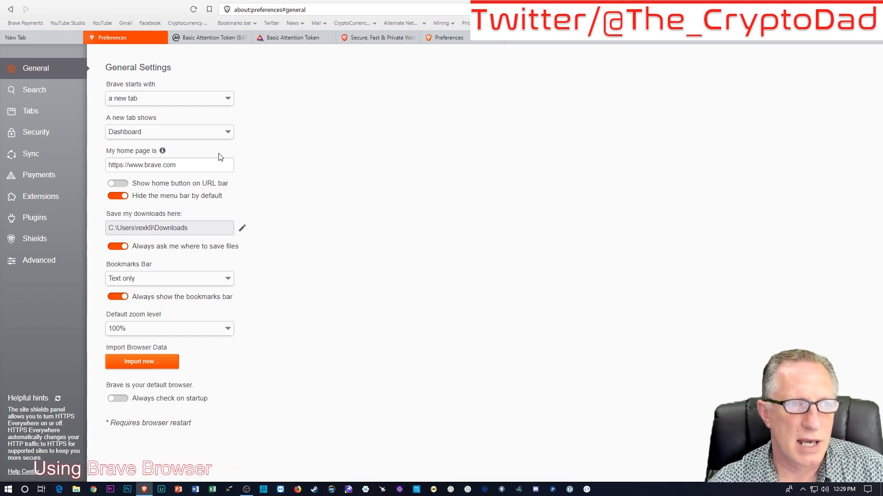
- View the Brave Payments wallet and site list, then bring up the basicattentiontoken.org tab
left_click(42, 176)
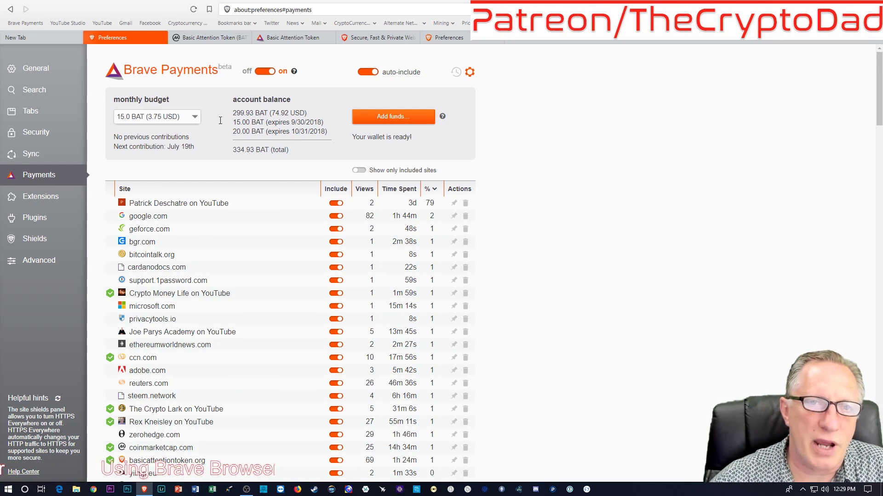
left_click(287, 41)
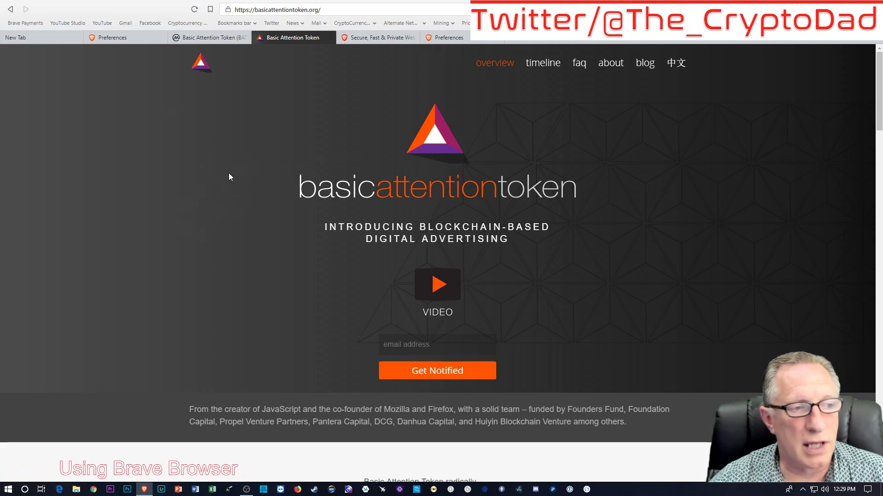
- Return to the Preferences tab showing the 15.0 BAT Brave Payments budget
left_click(118, 37)
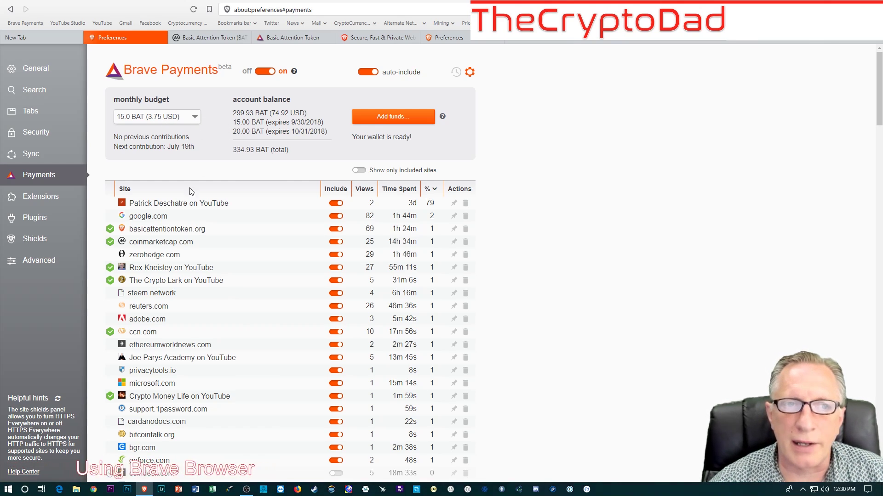
scroll(222, 242, "down", 2)
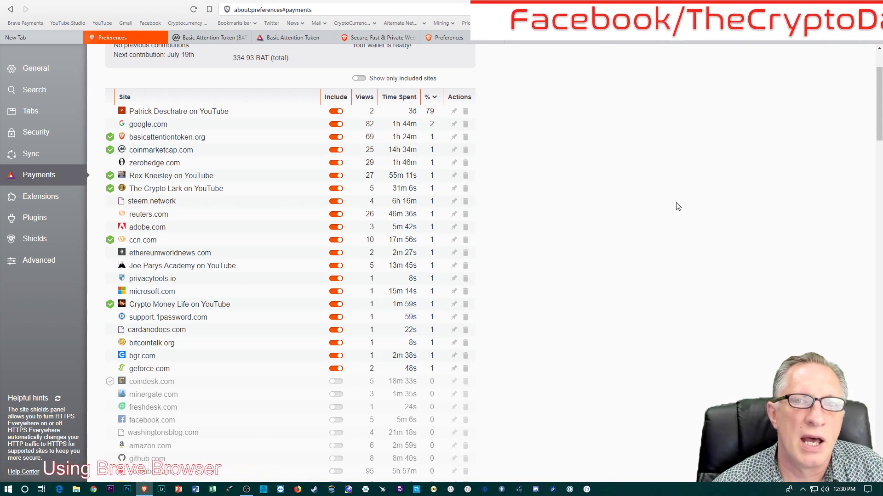
scroll(610, 217, "up", 2)
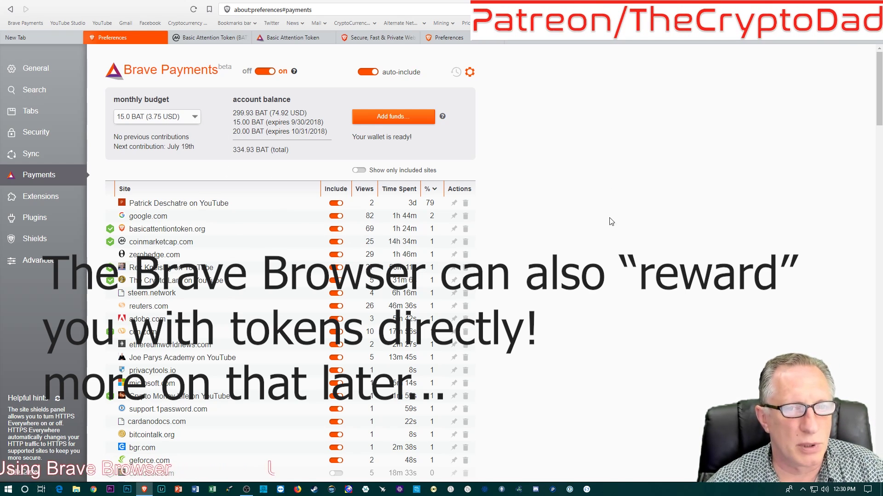
scroll(580, 230, "down", 3)
scroll(580, 230, "up", 3)
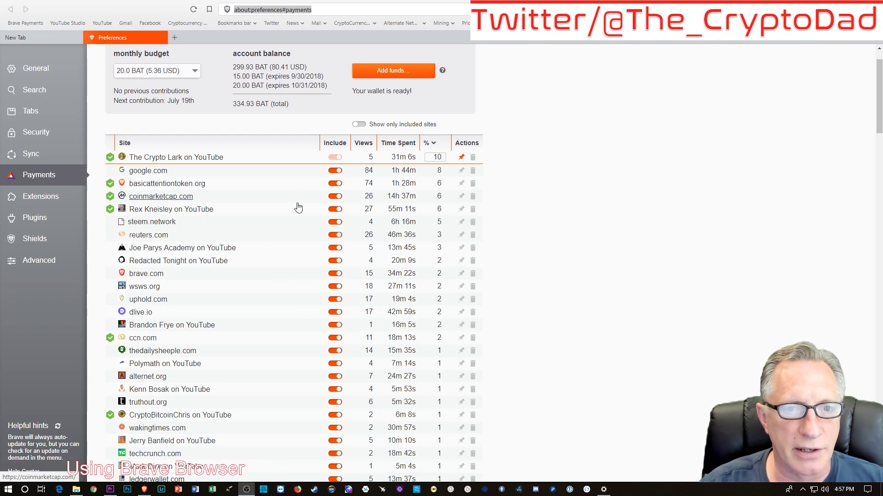
scroll(616, 256, "down", 2)
scroll(616, 256, "up", 2)
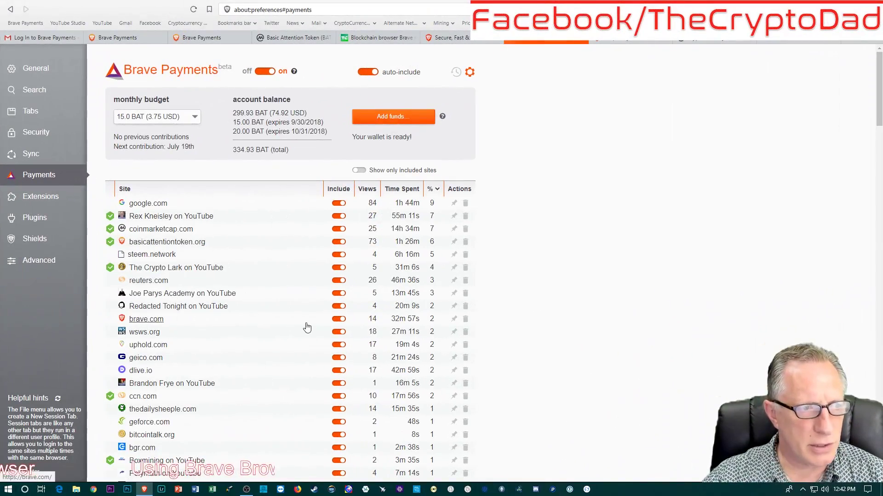
- Set the monthly budget to 20.0 BAT and pin The Crypto Lark on YouTube
scroll(307, 327, "down", 4)
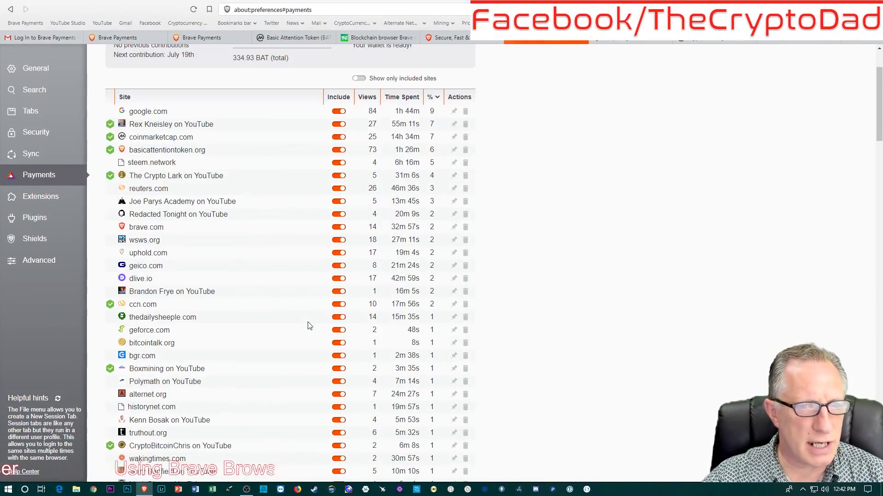
scroll(309, 325, "up", 4)
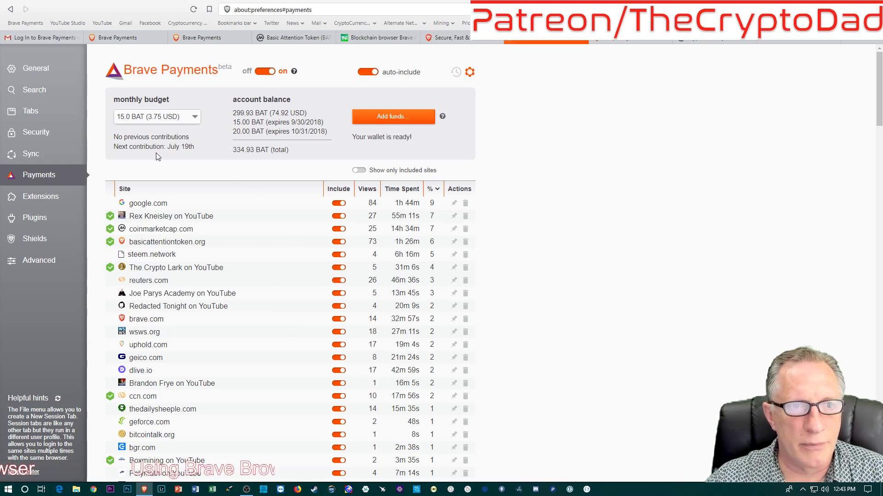
left_click(196, 120)
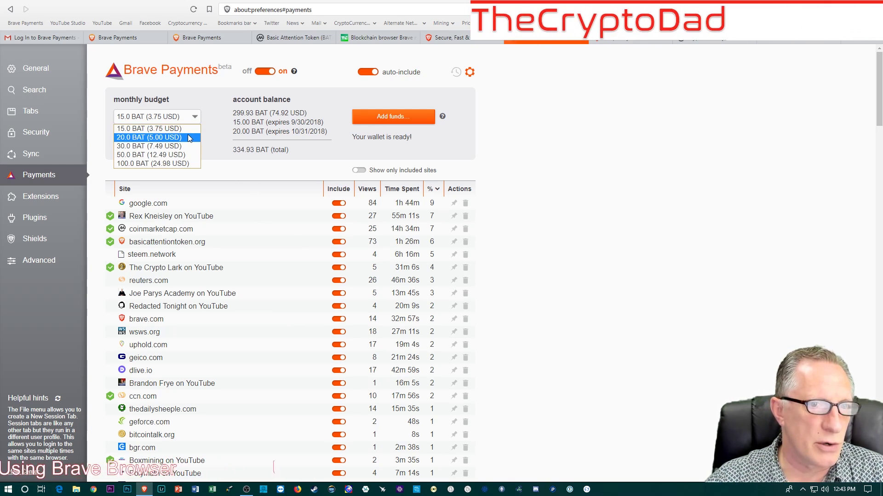
left_click(190, 138)
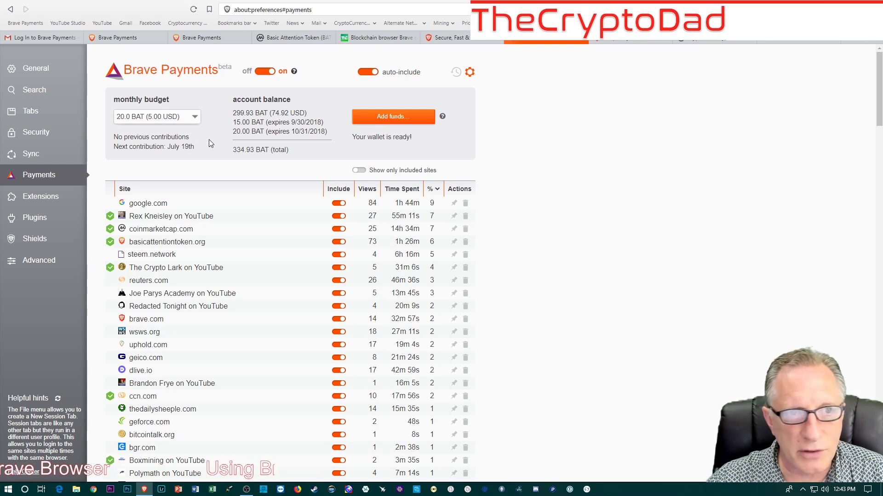
left_click(196, 119)
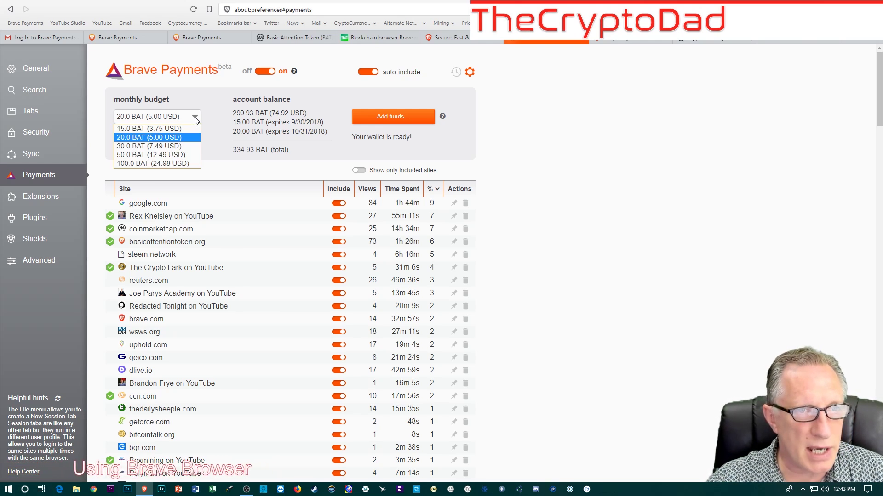
left_click(196, 119)
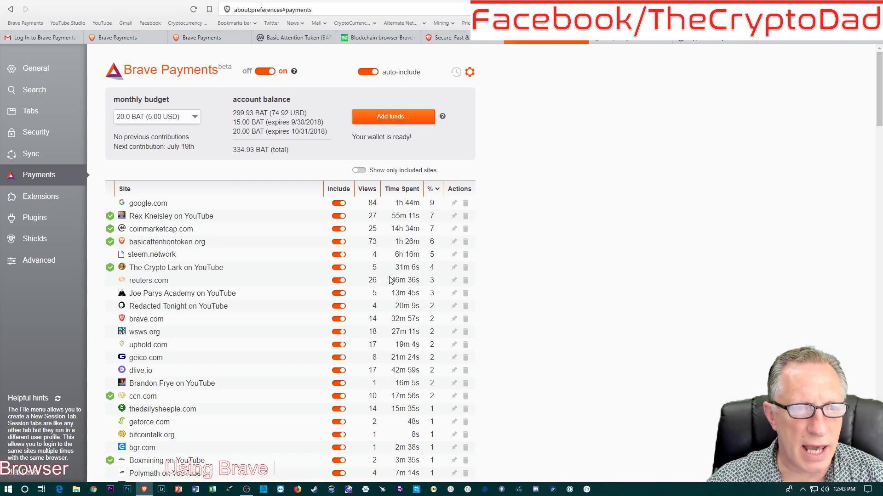
left_click(454, 268)
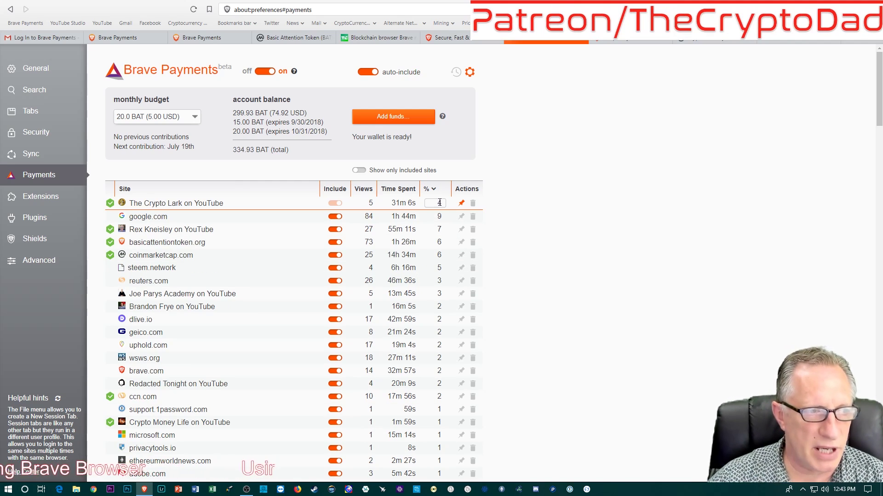
- Replace The Crypto Lark's 4% share with a fixed 10%
double_click(440, 203)
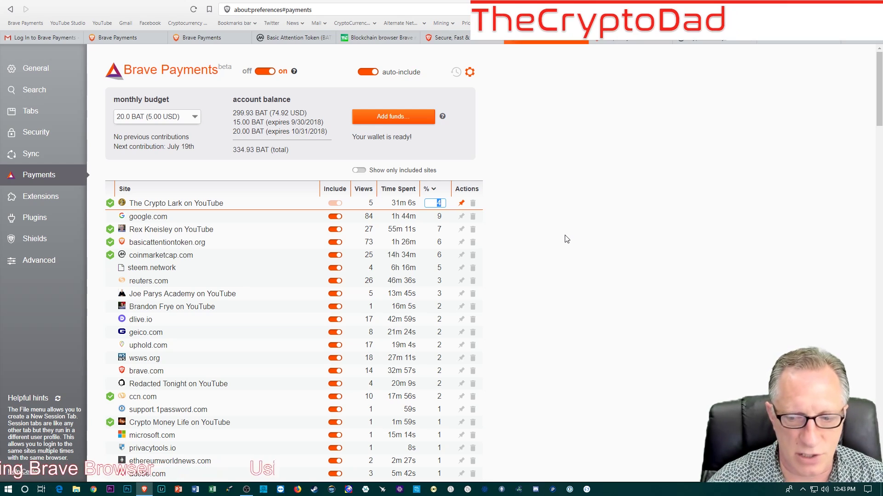
type("10")
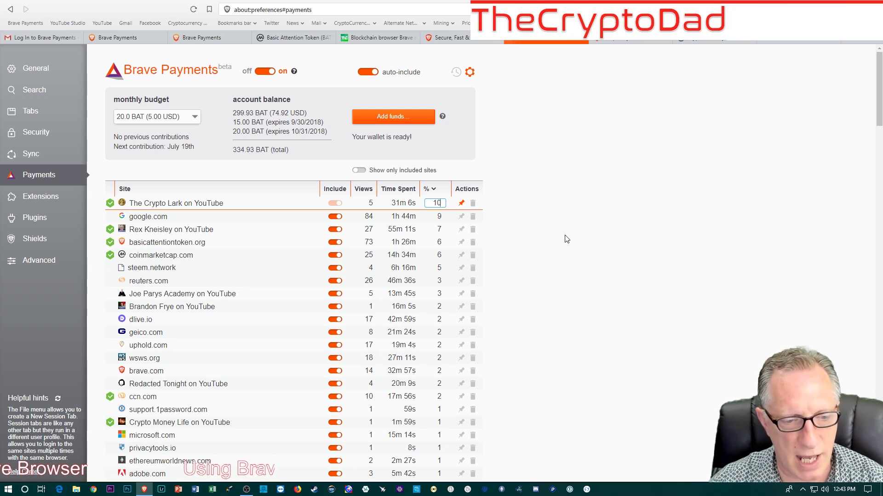
key("Return")
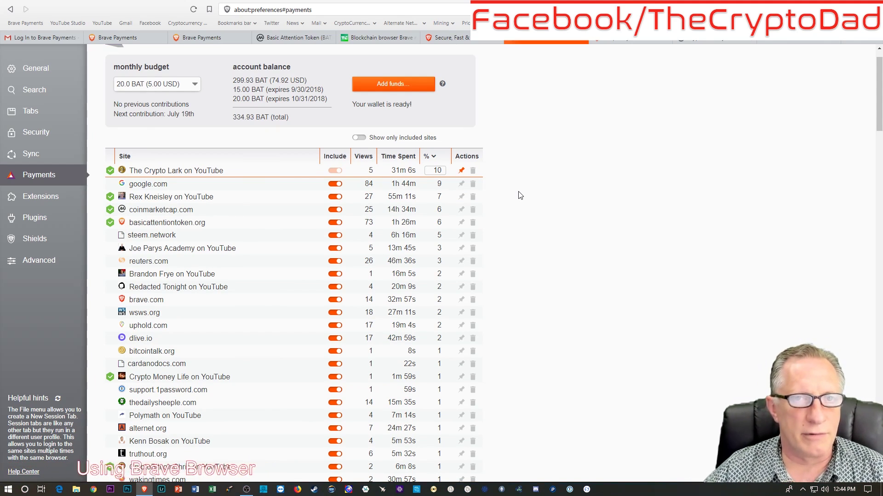
scroll(508, 220, "up", 1)
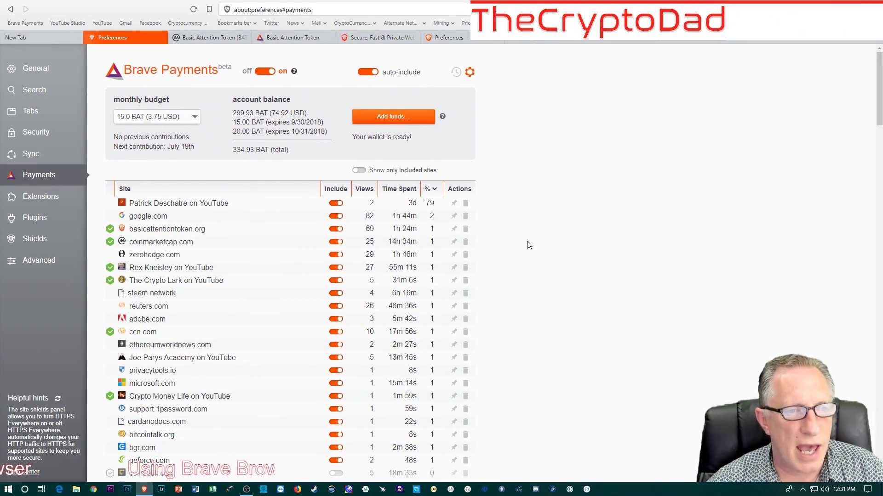
- Switch to the tab with the publishers.basicattentiontoken.org welcome page
scroll(529, 245, "down", 4)
scroll(530, 246, "up", 3)
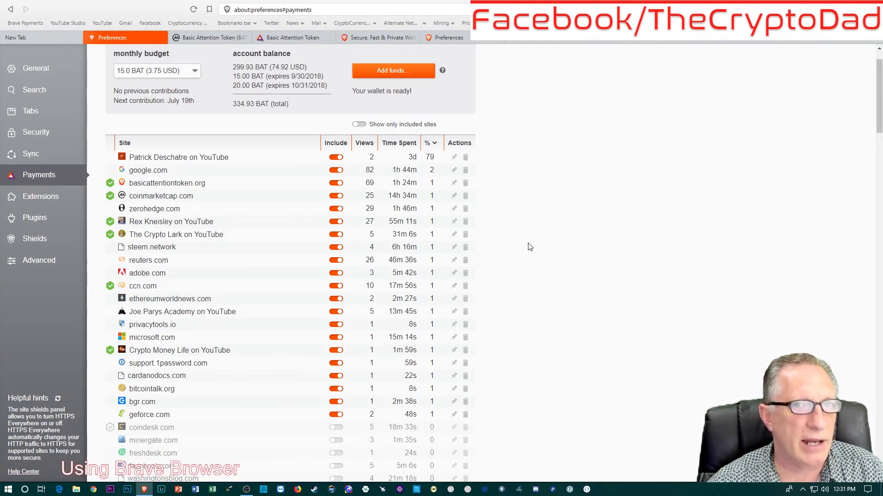
scroll(529, 246, "up", 1)
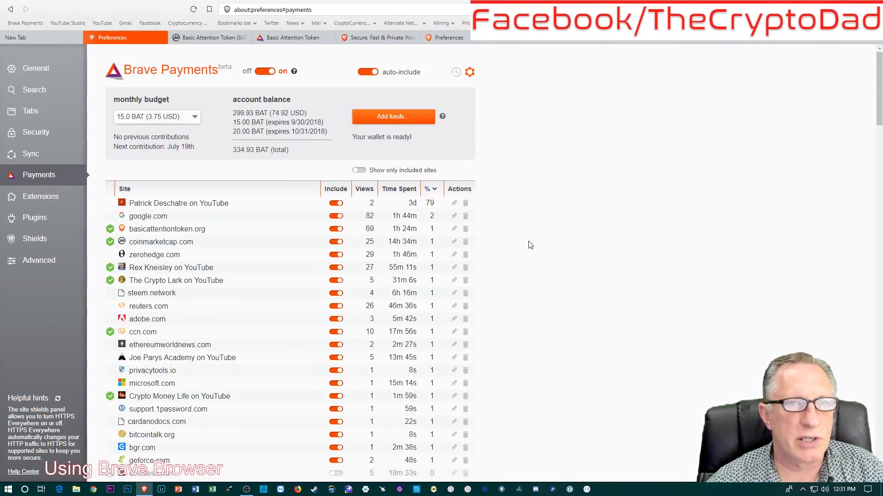
left_click(464, 38)
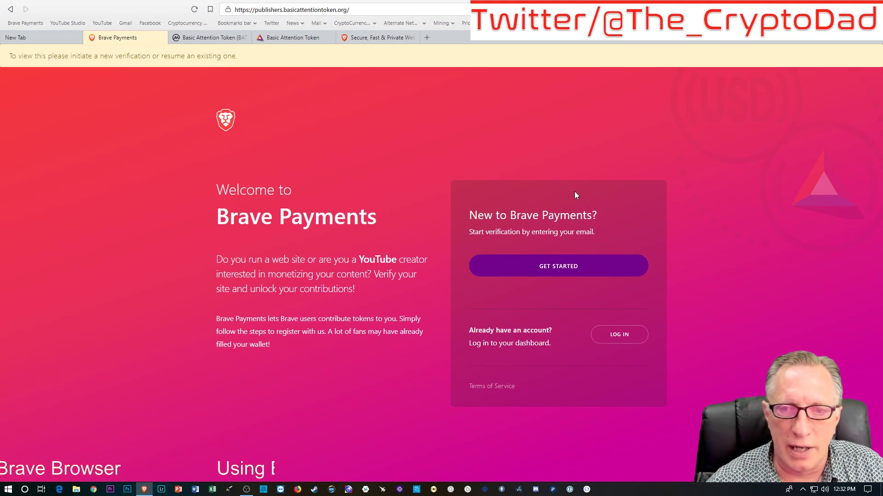
- Request a publisher login link using the account's saved e-mail address
left_click(560, 272)
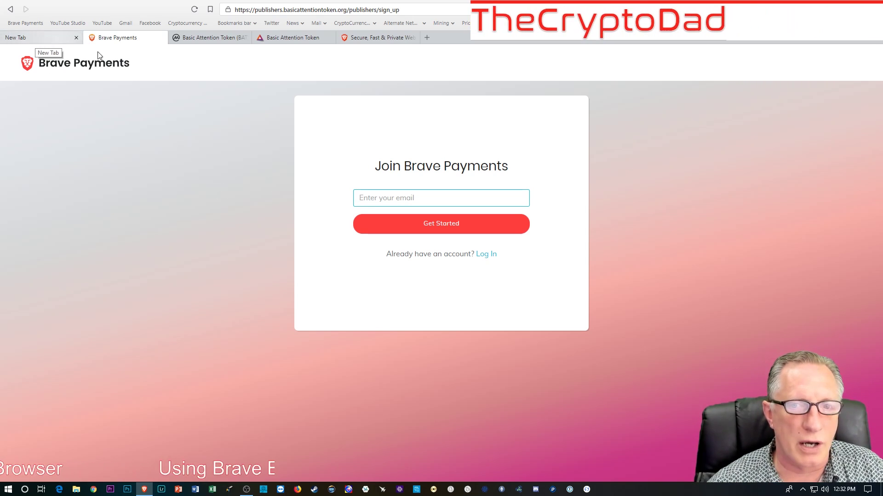
left_click(484, 255)
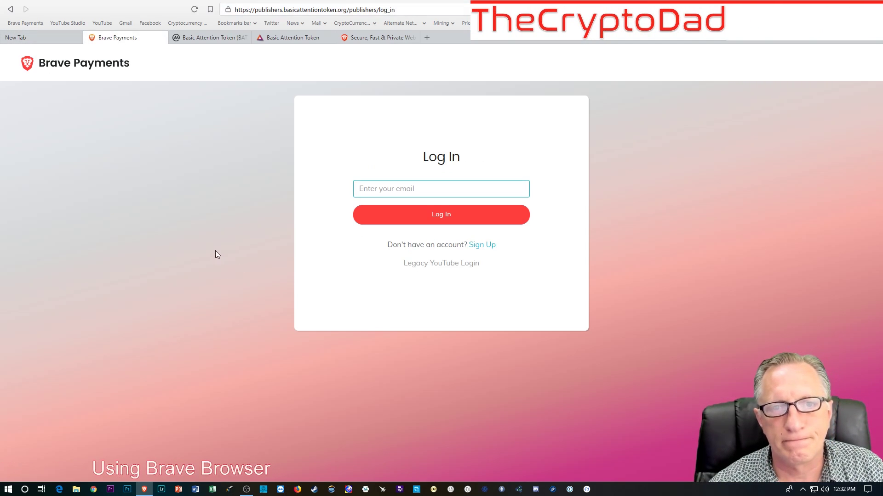
left_click(358, 188)
left_click(381, 211)
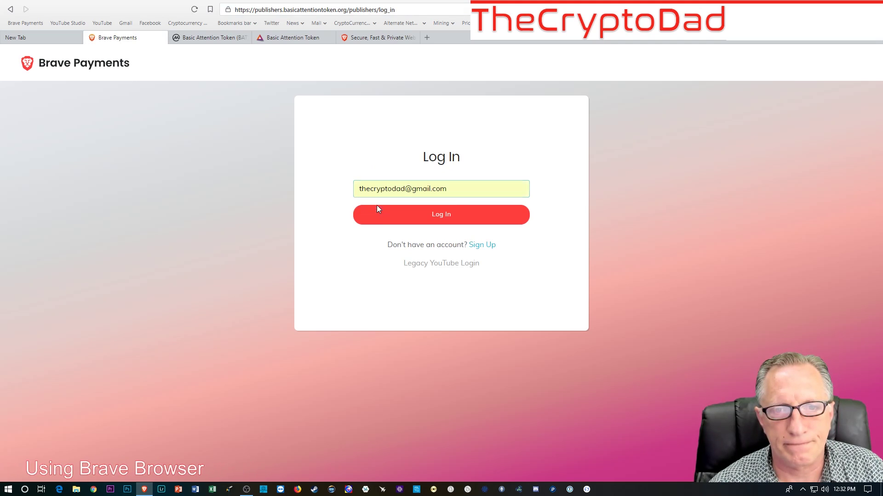
left_click(436, 218)
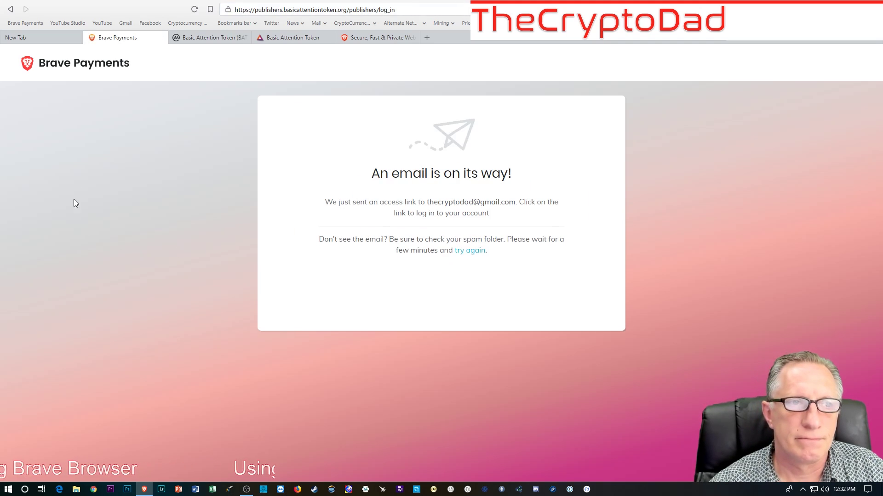
- Follow the login link from the webmail inbox and submit the two-factor code
left_click(44, 33)
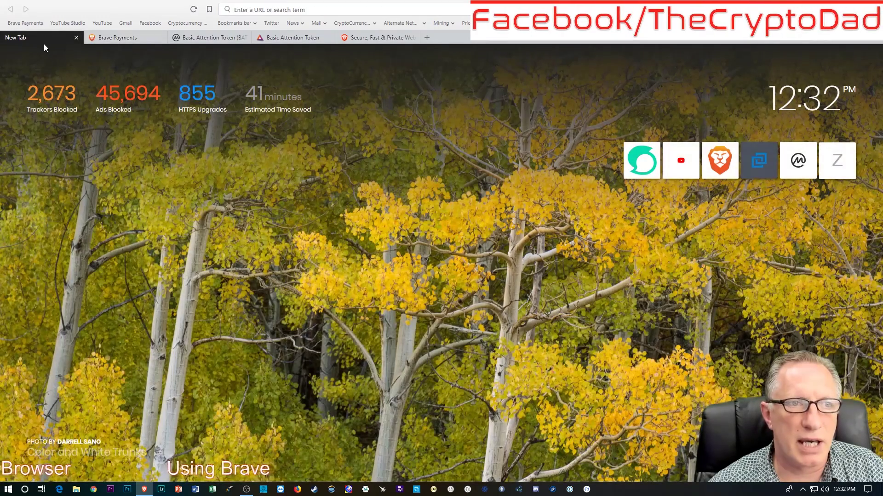
left_click(125, 24)
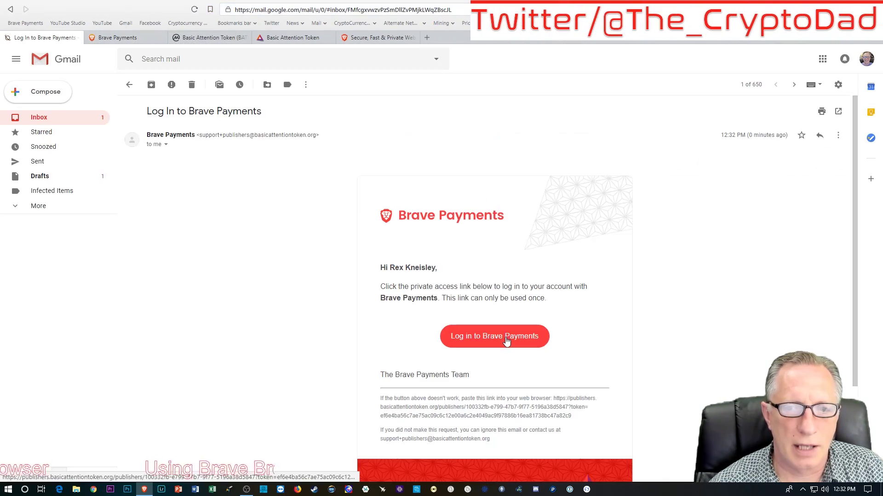
left_click(518, 328)
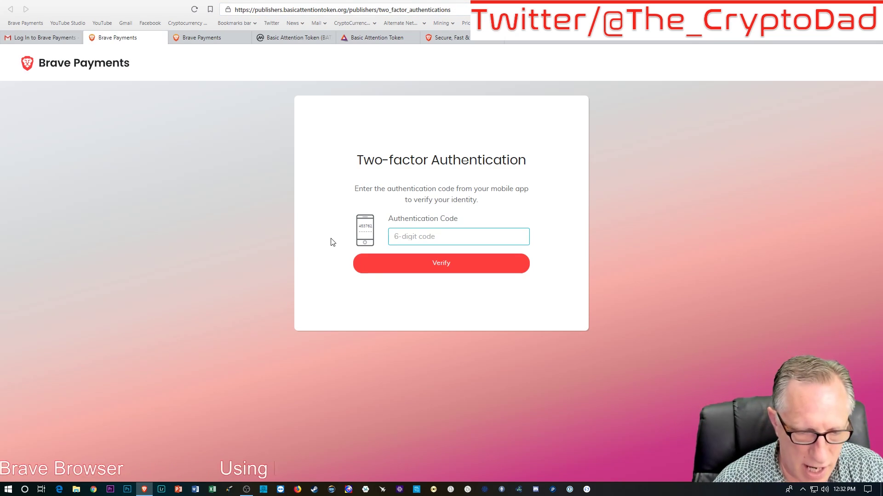
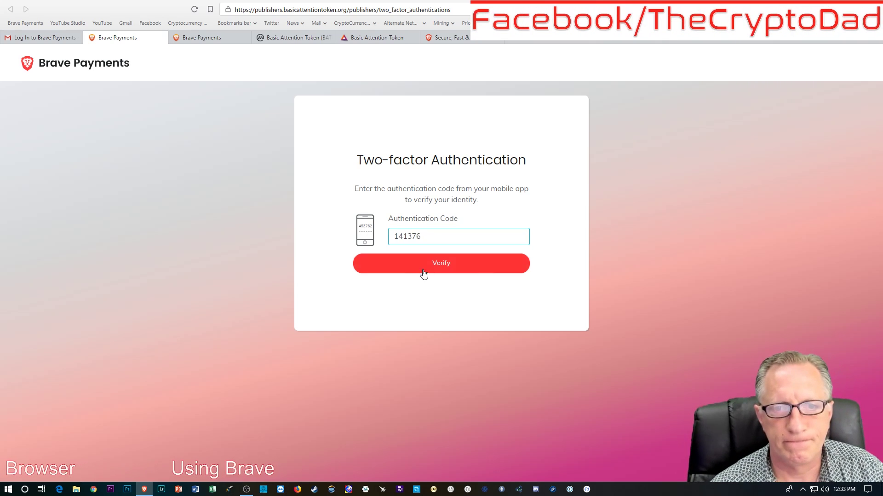
left_click(424, 274)
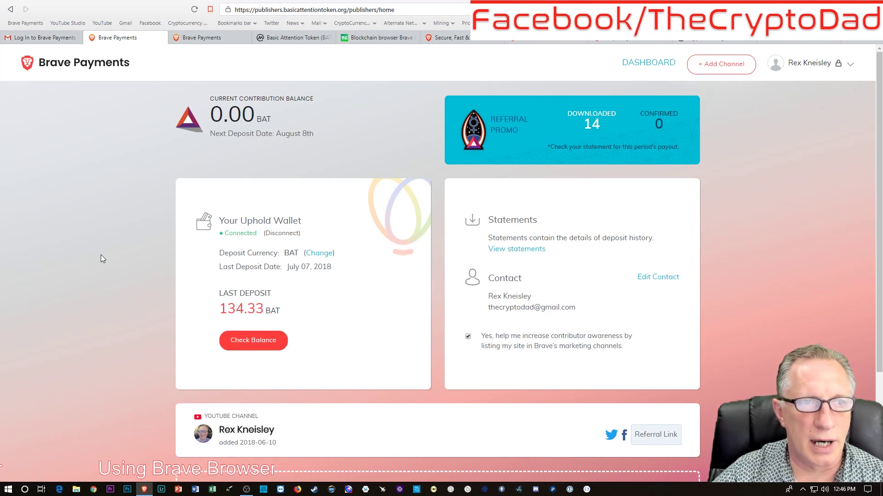
- Open the Add Channel dialog from the bottom of the publishers dashboard
scroll(23, 214, "down", 1)
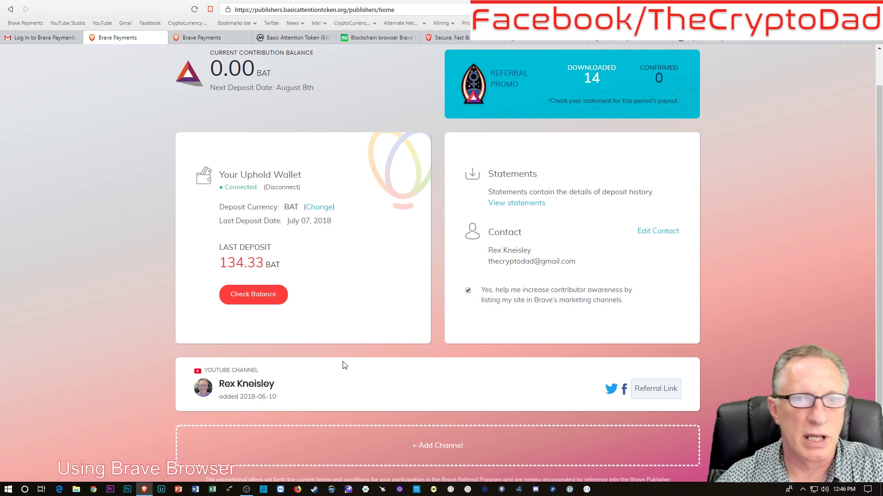
scroll(105, 309, "down", 2)
scroll(106, 310, "up", 2)
scroll(97, 329, "down", 1)
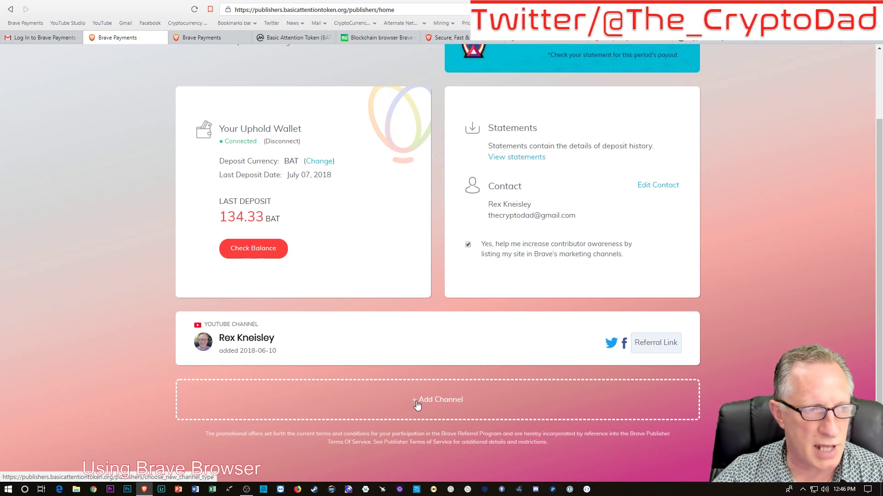
left_click(436, 405)
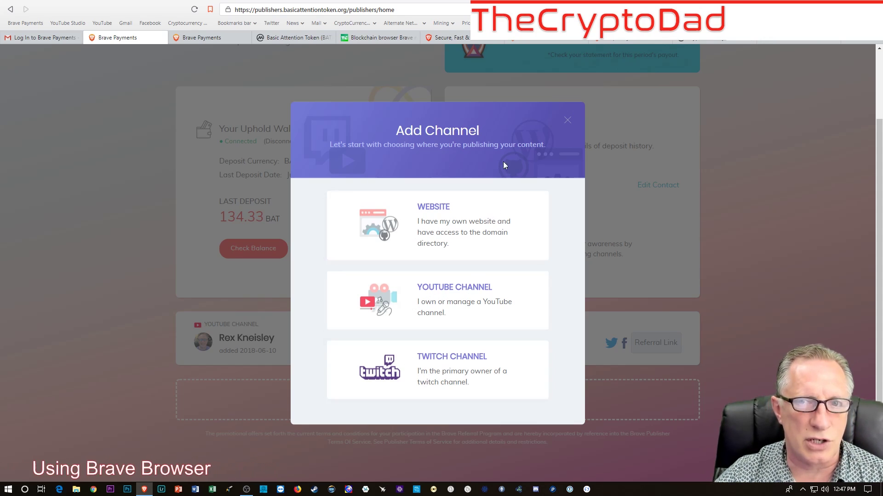
- Close the Add Channel dialog and run a Google search for 'bat' in another tab
left_click(569, 121)
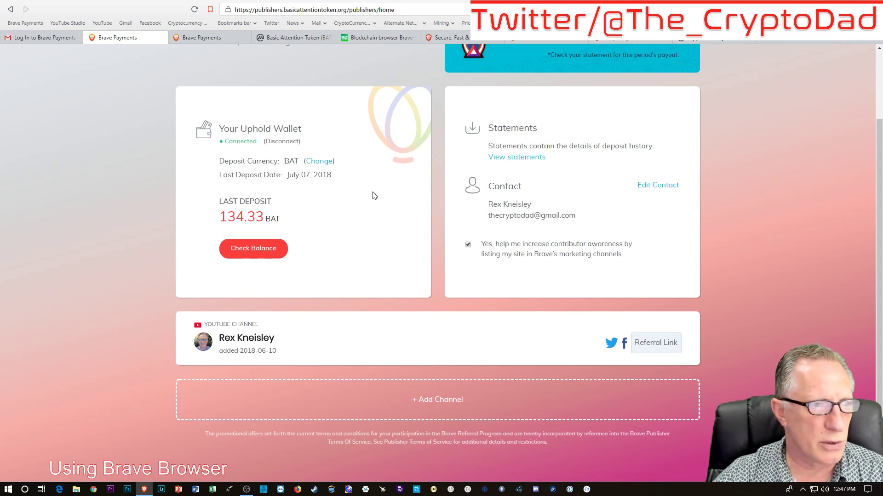
left_click(475, 42)
left_click(201, 37)
left_click(412, 10)
type("bat")
key("Return")
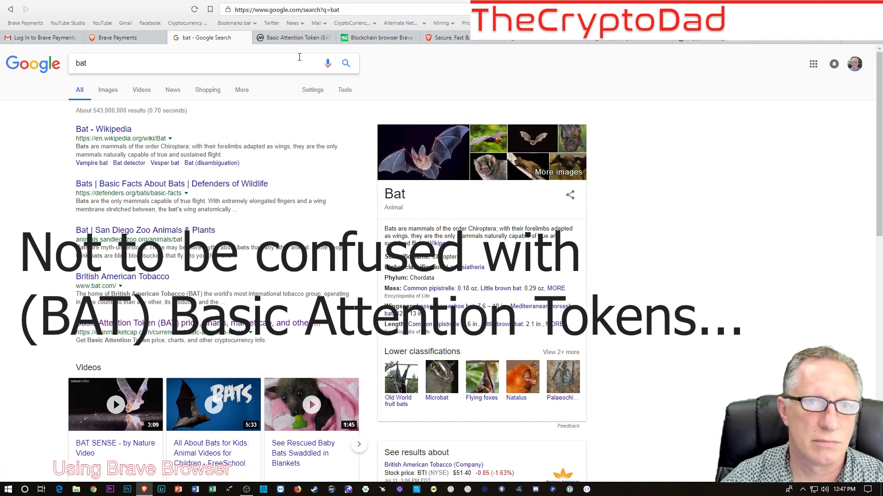
- Search Google for 'bat tokens' and open the official Basic Attention Token site
left_click(106, 67)
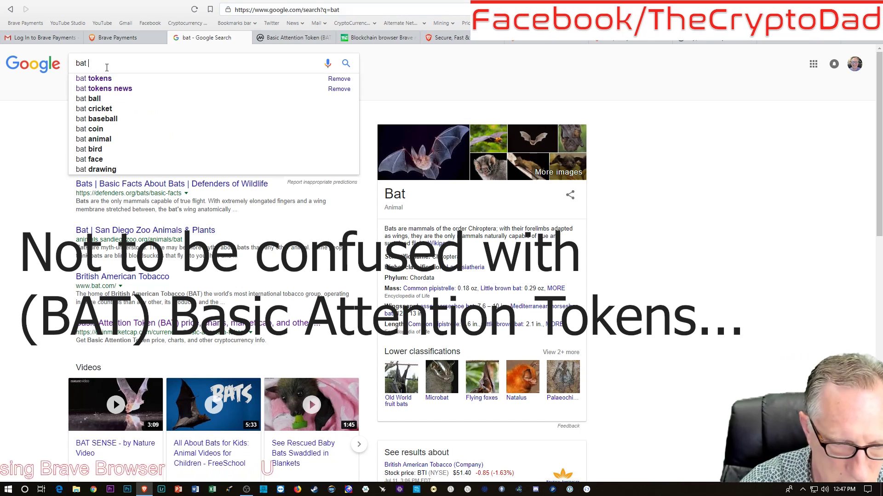
type("token")
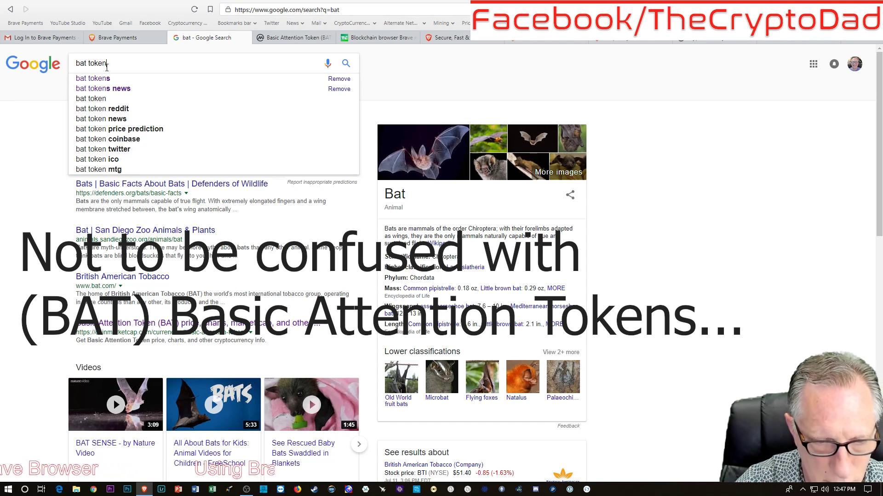
type("s")
key("Return")
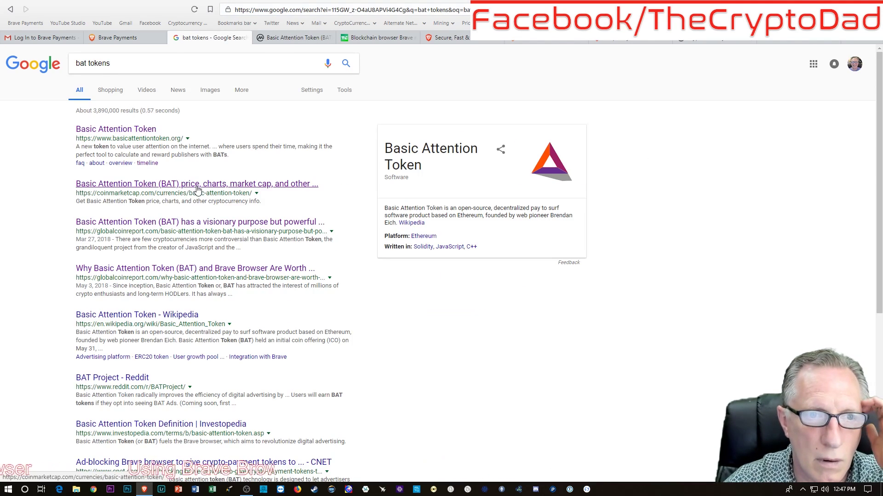
left_click(140, 131)
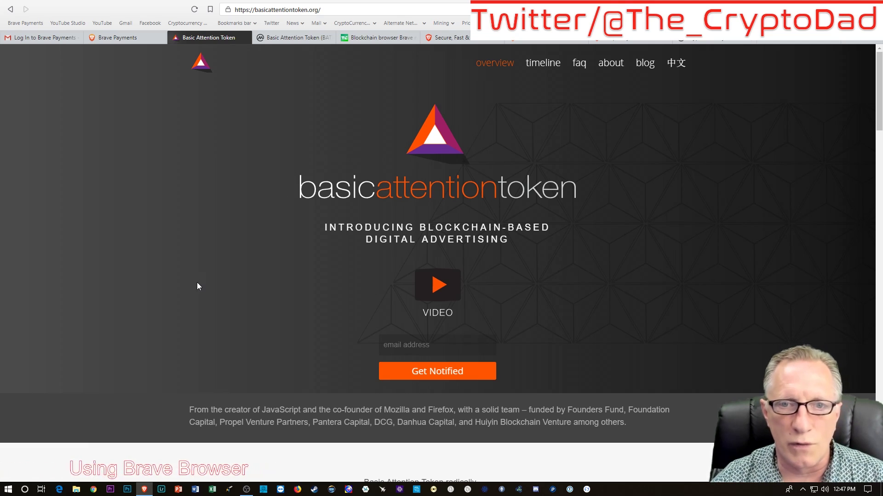
- Scroll through basicattentiontoken.org's overview of BAT as an Ethereum-based advertising token
scroll(206, 273, "down", 4)
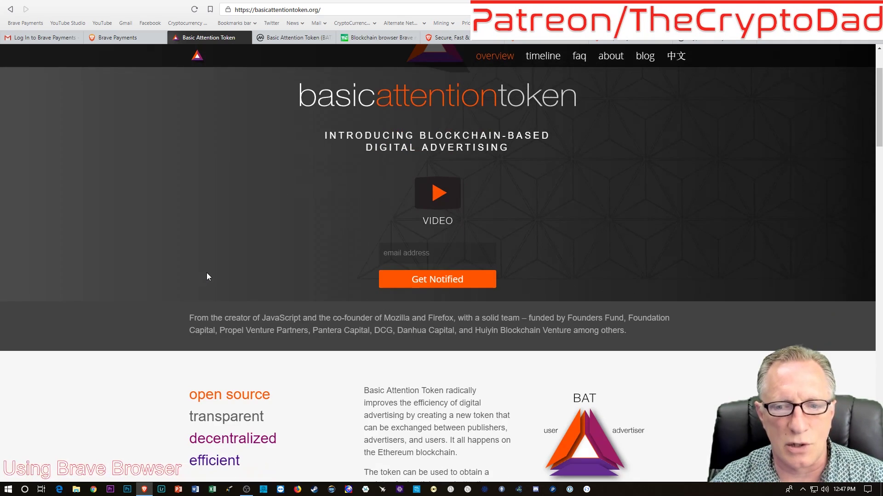
scroll(207, 273, "down", 1)
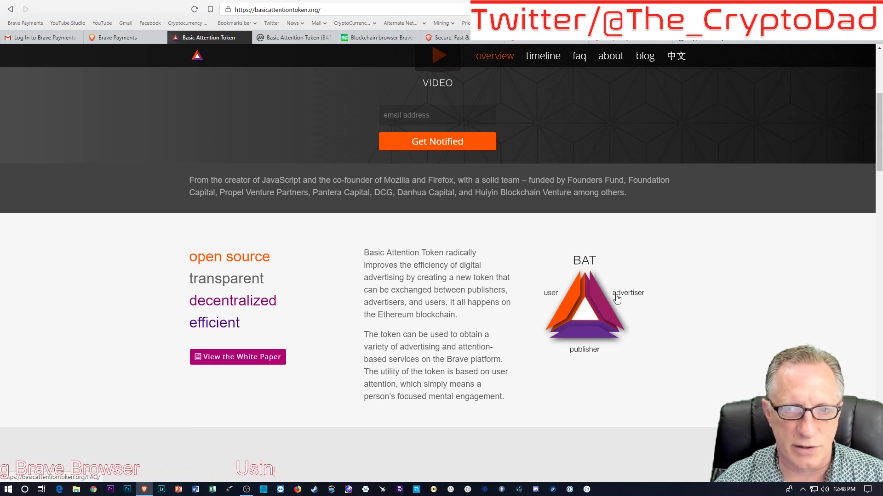
- In Shields preferences, set Ad Control to Block Ads, then back to Show Brave Ads
left_click(117, 40)
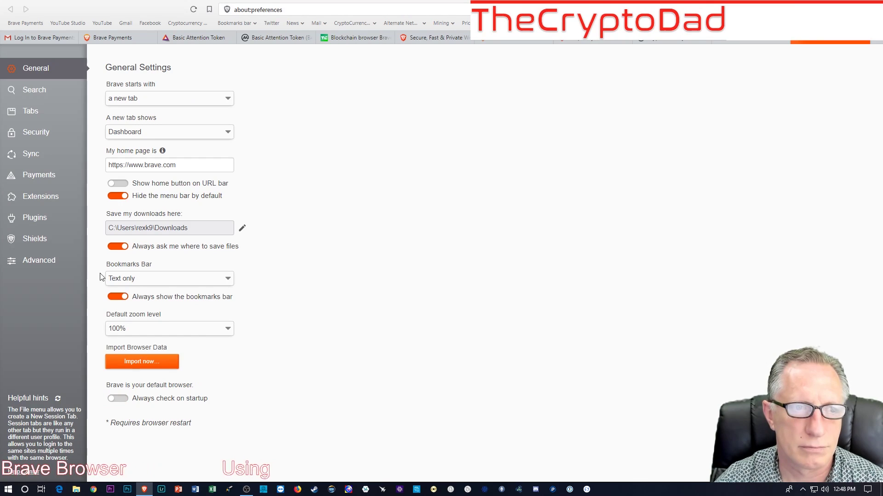
left_click(35, 241)
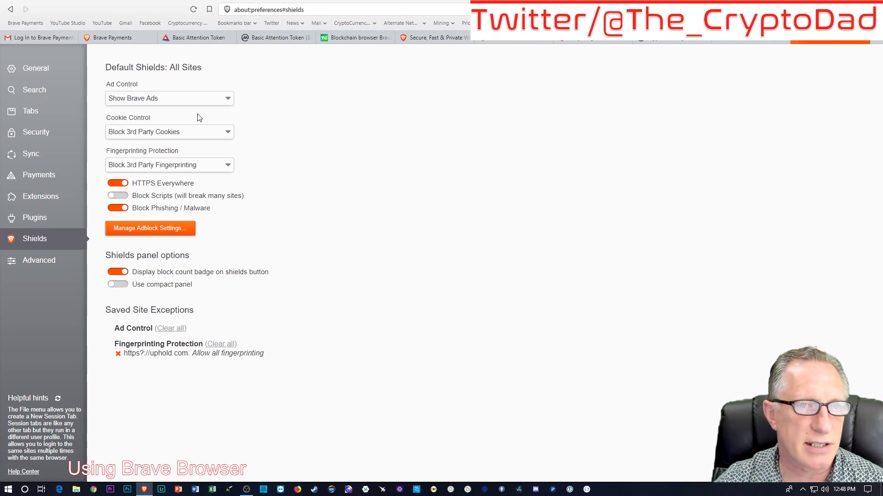
left_click(228, 100)
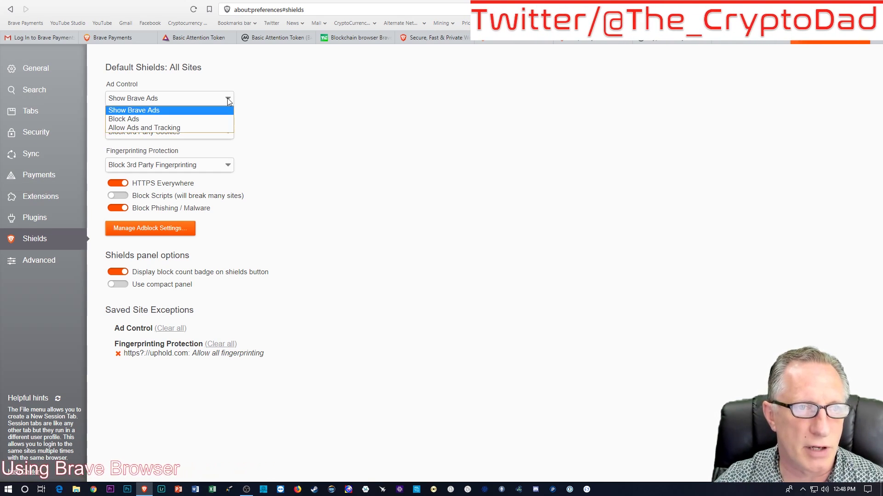
left_click(215, 118)
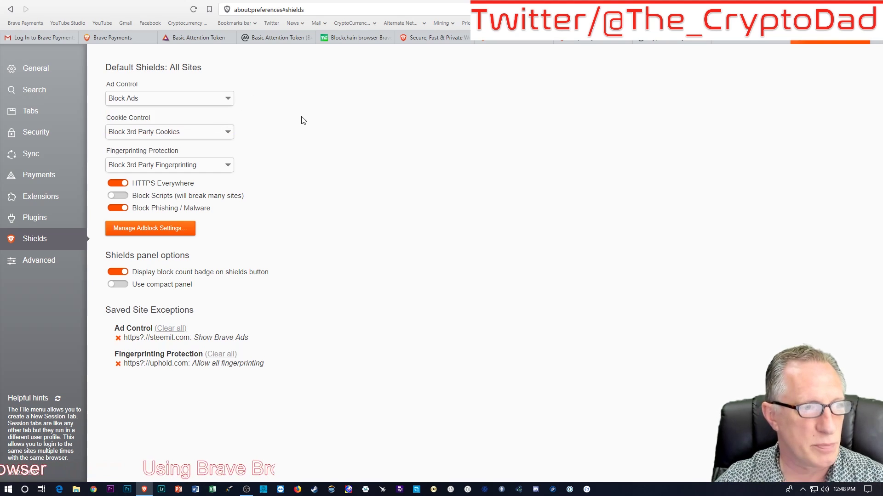
left_click(228, 101)
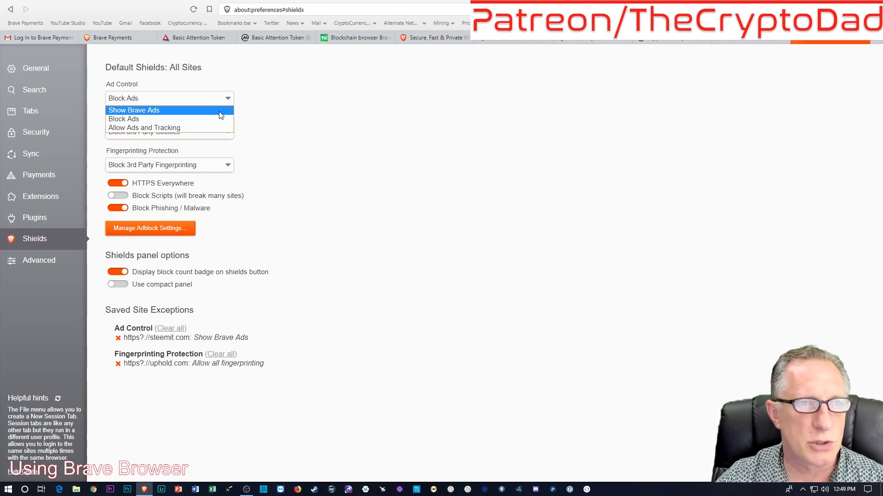
left_click(217, 111)
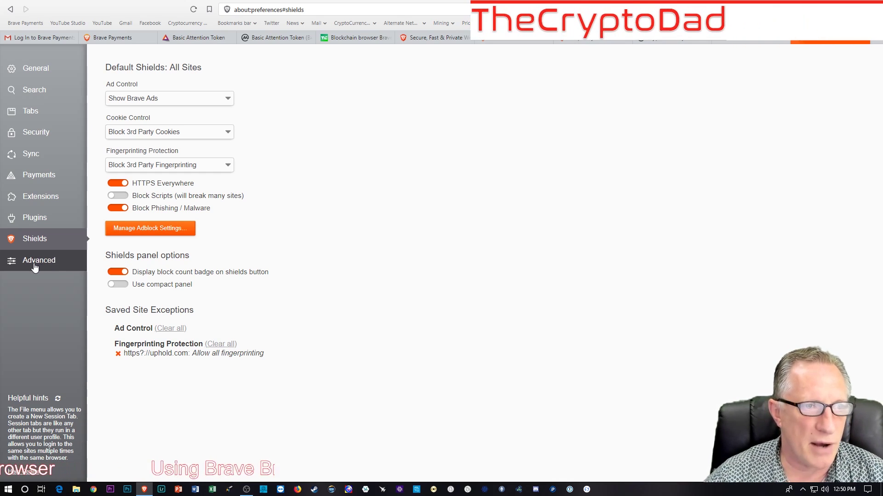
- In Security preferences, keep 1Password selected as the password manager
left_click(46, 140)
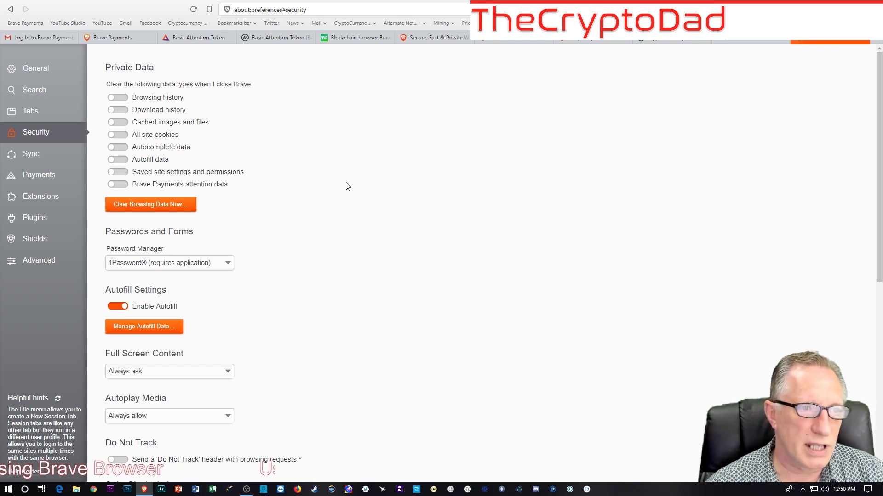
scroll(253, 203, "down", 1)
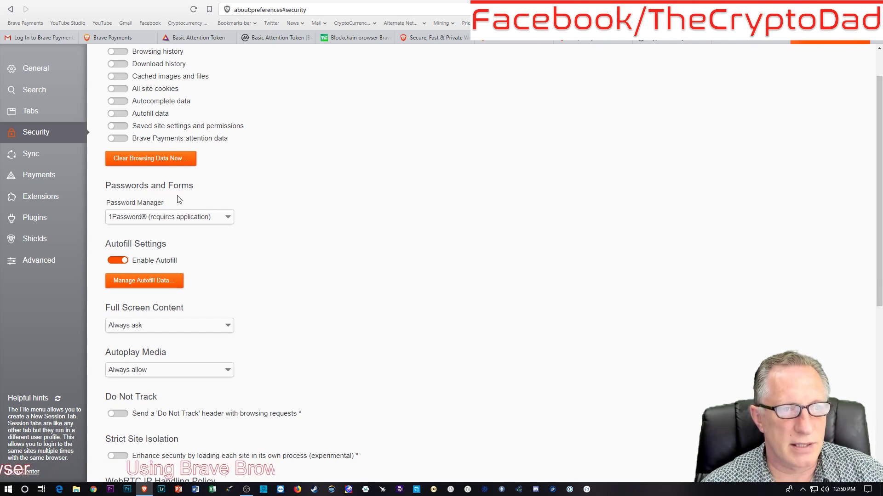
left_click(228, 218)
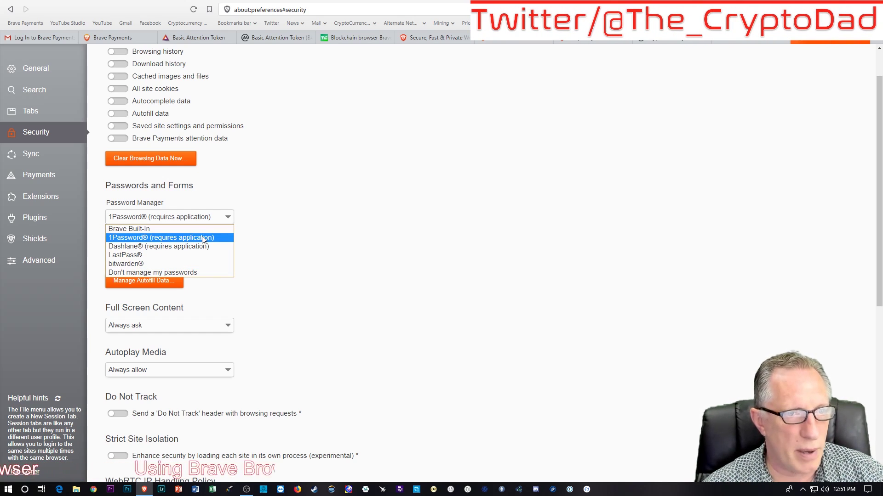
left_click(205, 240)
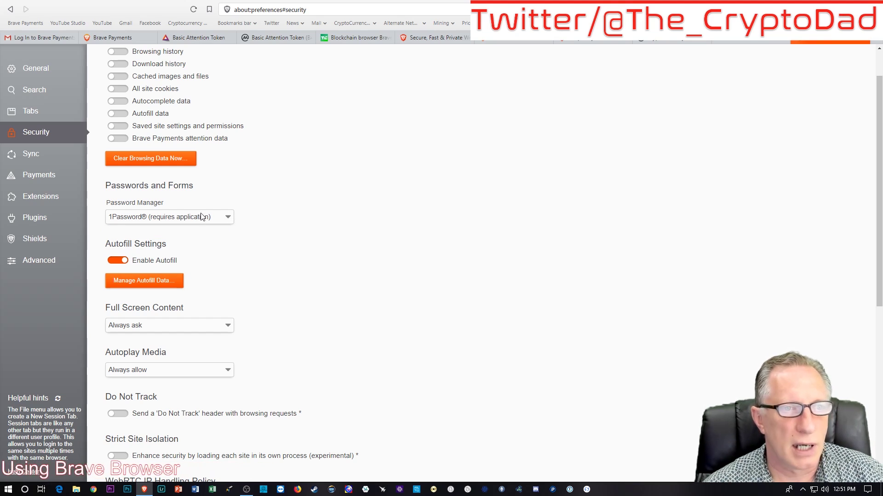
scroll(262, 243, "up", 1)
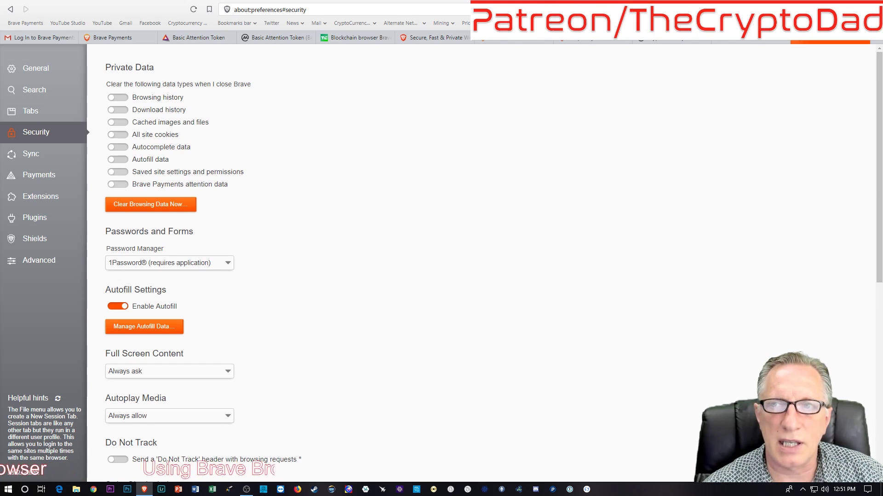
- Bring up the 1Password saved logins and the Brave Payments wallet settings
key("ctrl+backslash")
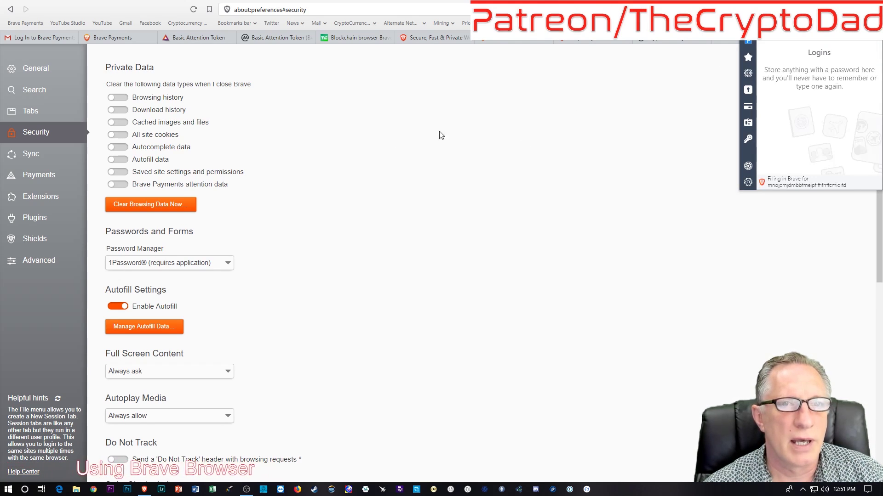
left_click(522, 51)
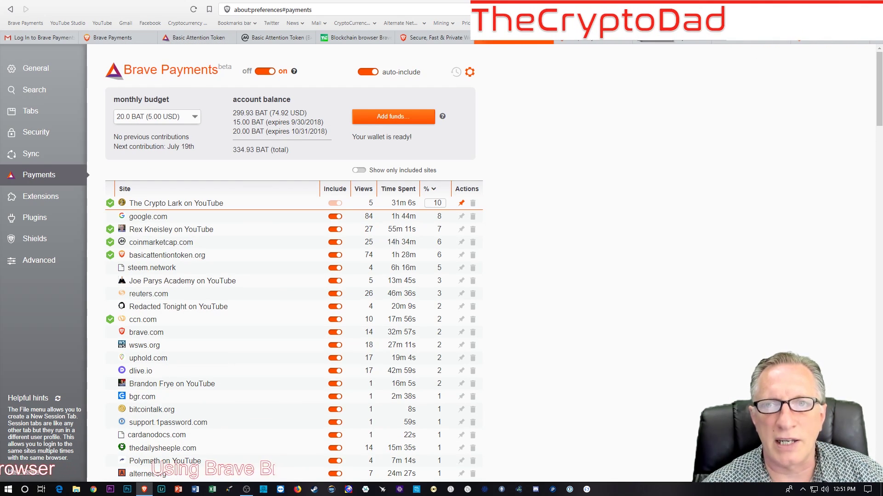
left_click(492, 23)
- Open the Binance login page from bookmarks and fill it with the saved 1Password login
left_click(563, 62)
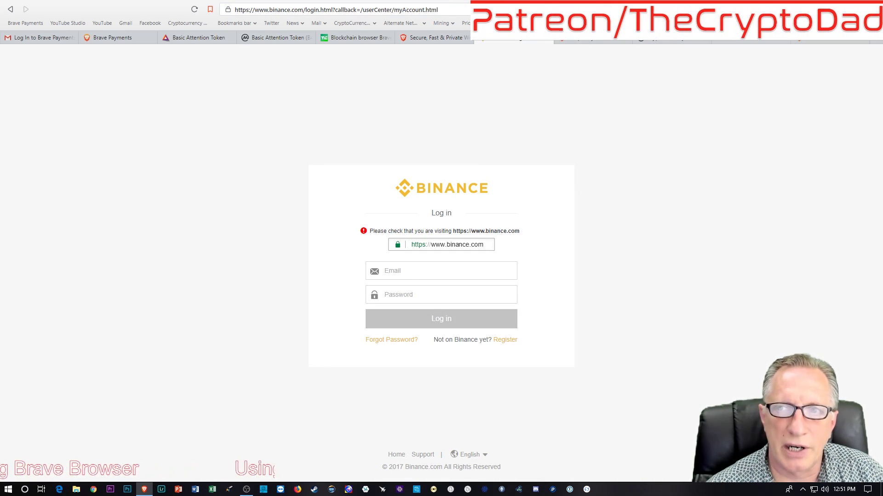
left_click(846, 9)
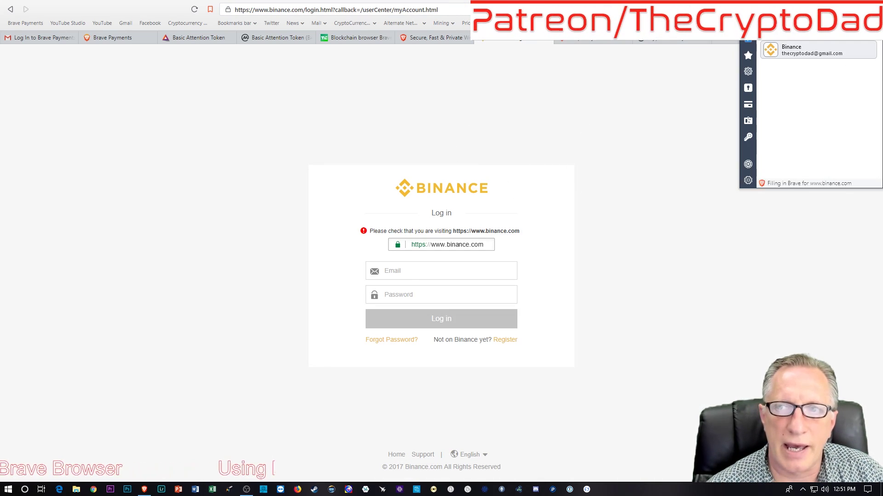
left_click(801, 51)
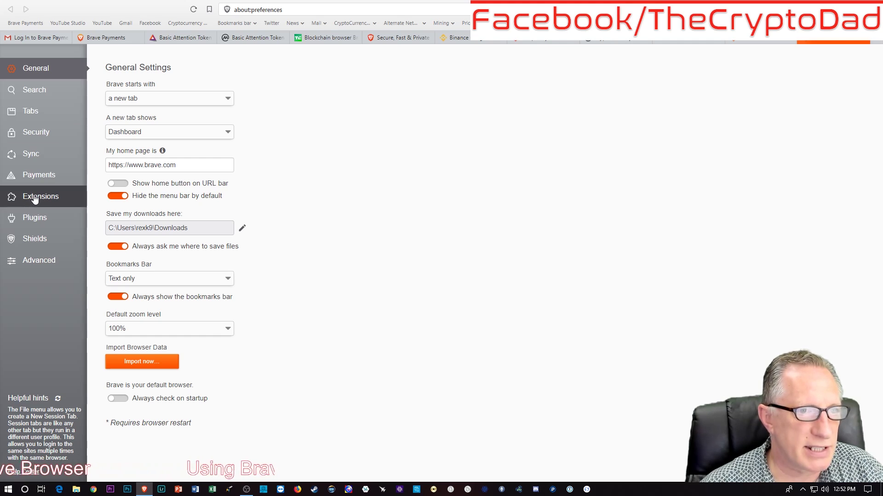
- Review installed extensions, return to General settings, then switch to the CoinMarketCap BAT tab
left_click(34, 197)
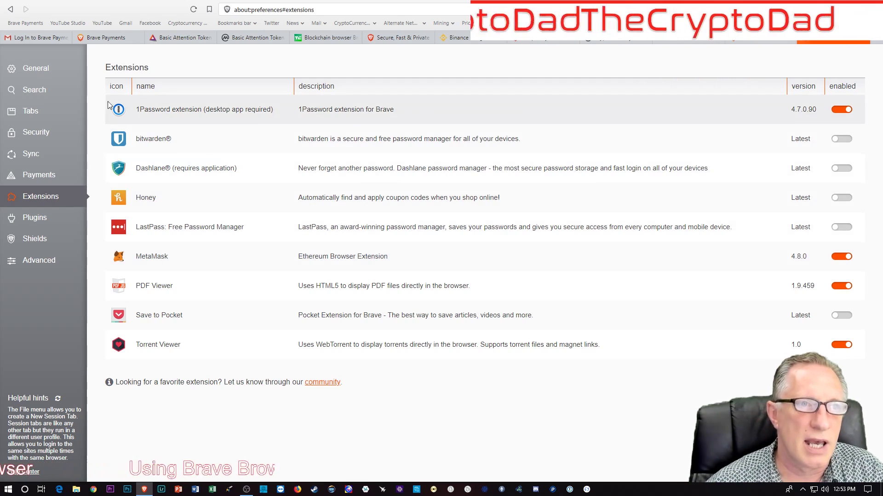
left_click(42, 71)
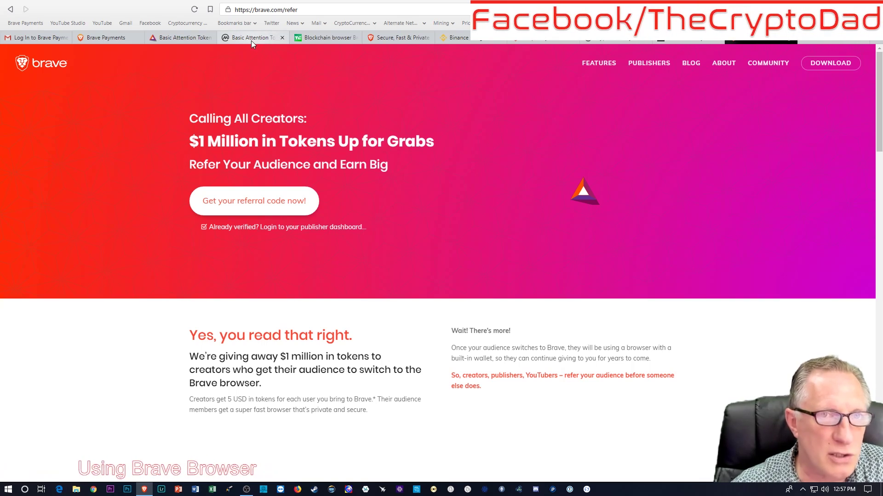
left_click(251, 40)
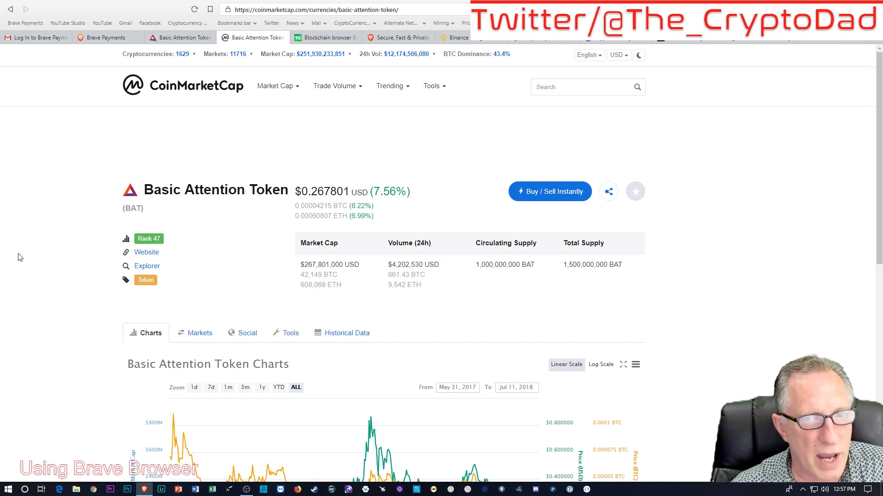
scroll(52, 259, "down", 1)
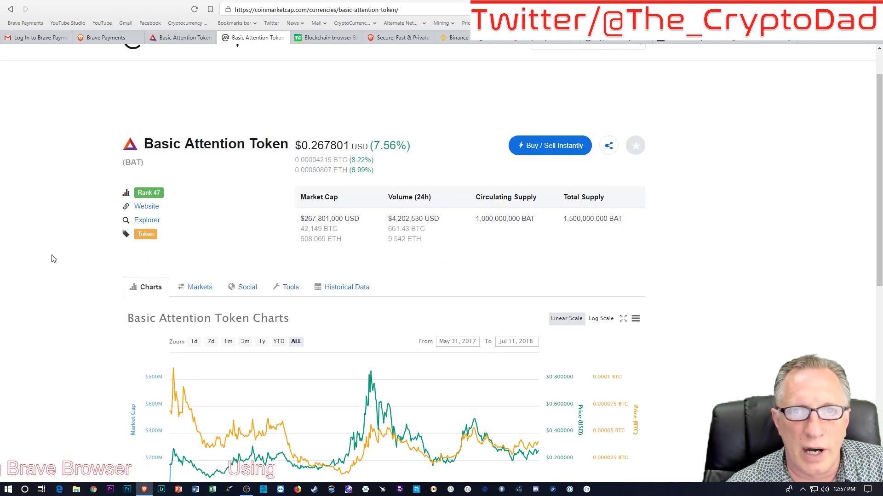
scroll(53, 258, "up", 1)
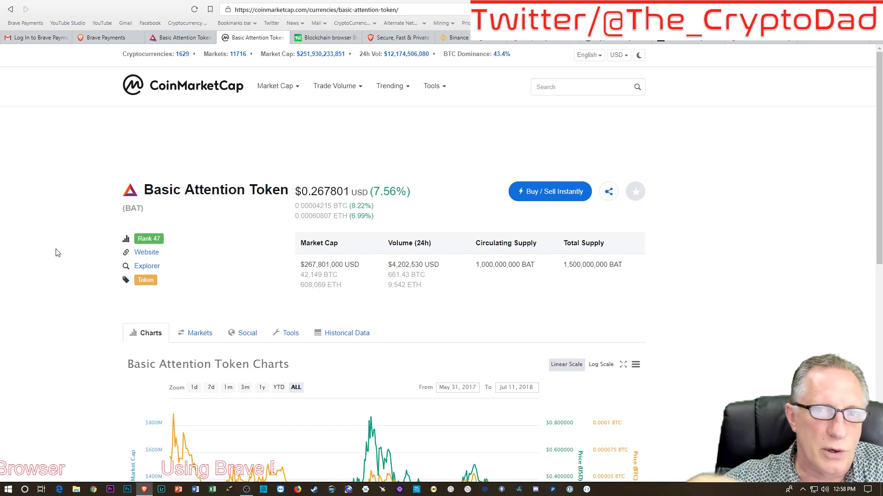